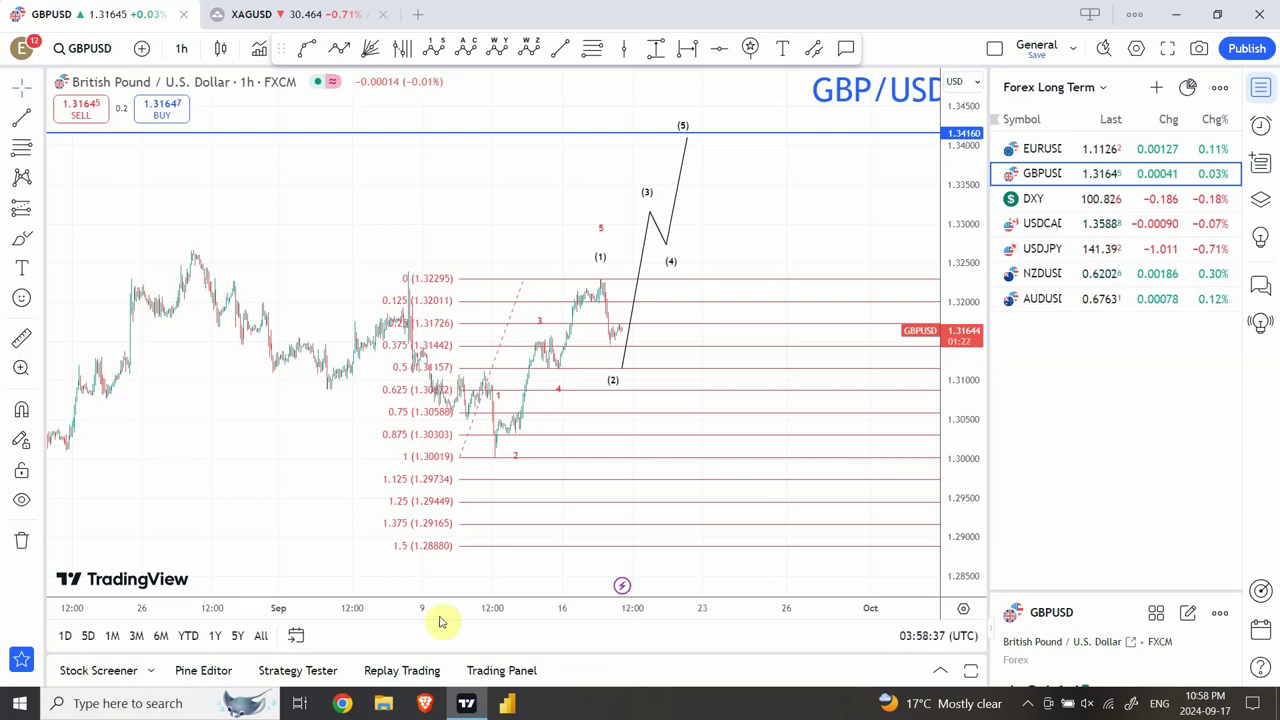
- Switch the GBPUSD chart to the 1-day interval and examine the wave count from the September 2022 low to the present
{"action": "left_click", "coordinate": [184, 52]}
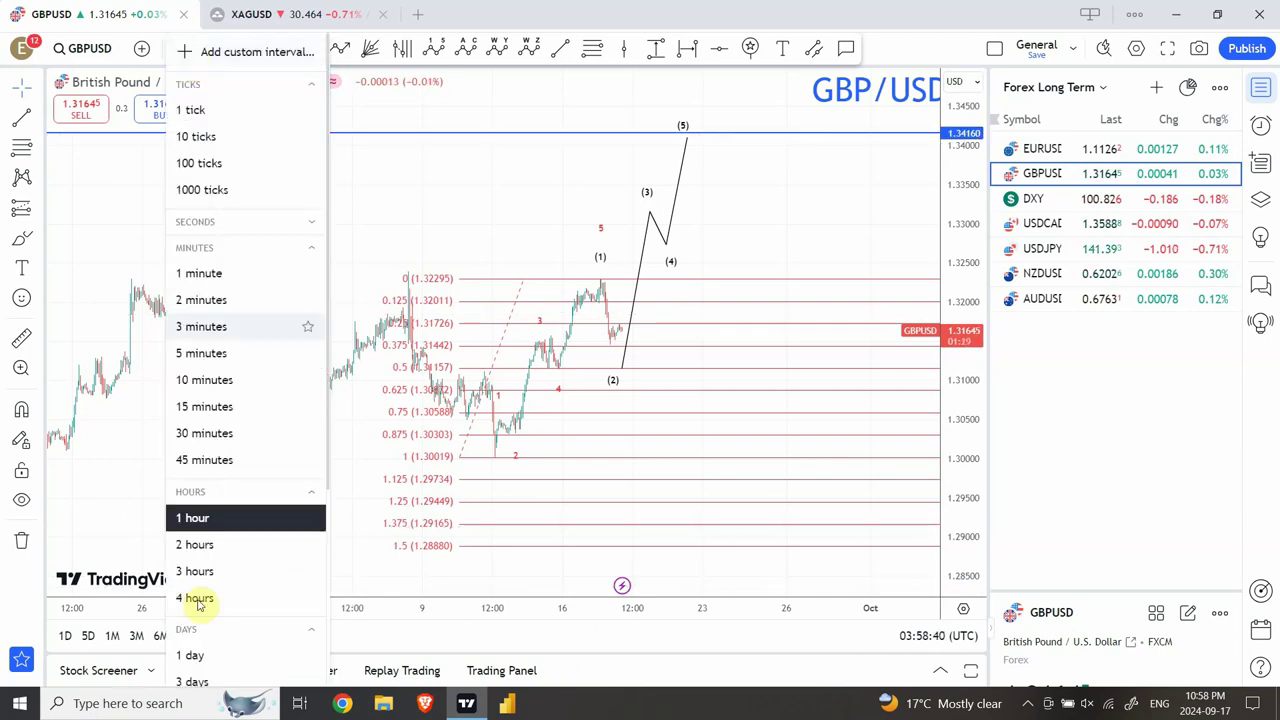
{"action": "left_click", "coordinate": [196, 656]}
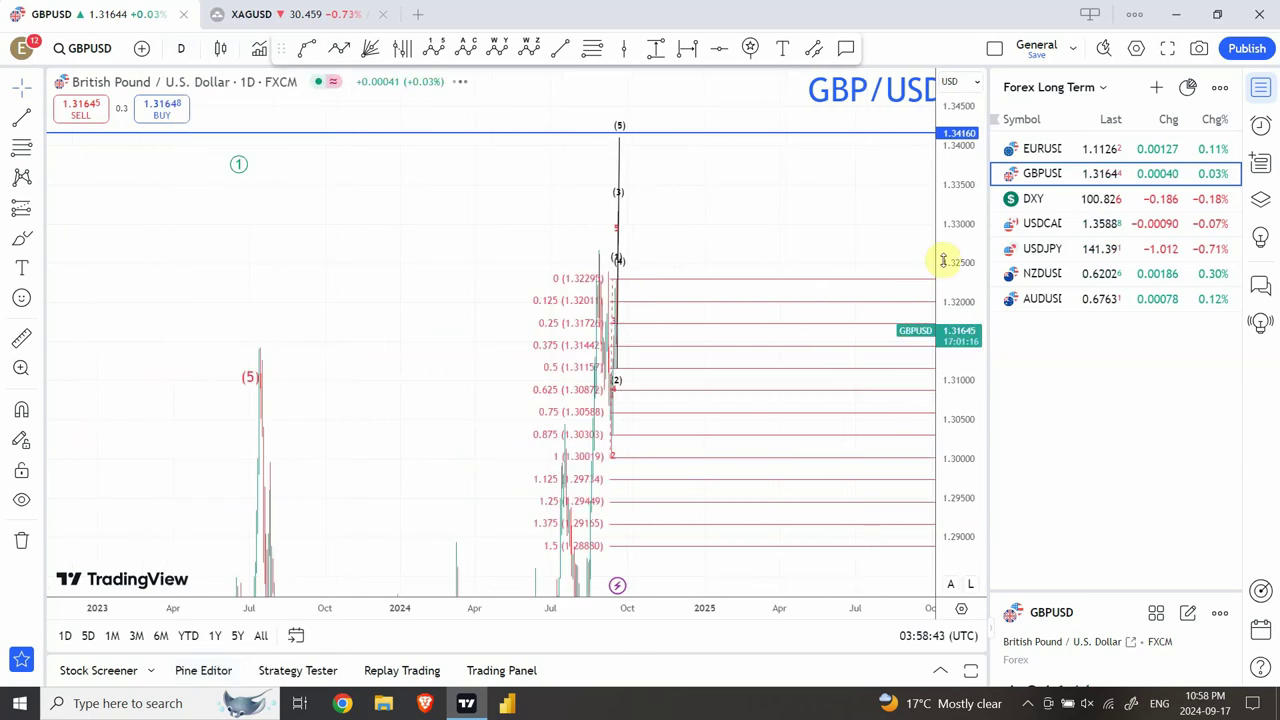
{"action": "left_click_drag", "start_coordinate": [943, 257], "coordinate": [929, 543]}
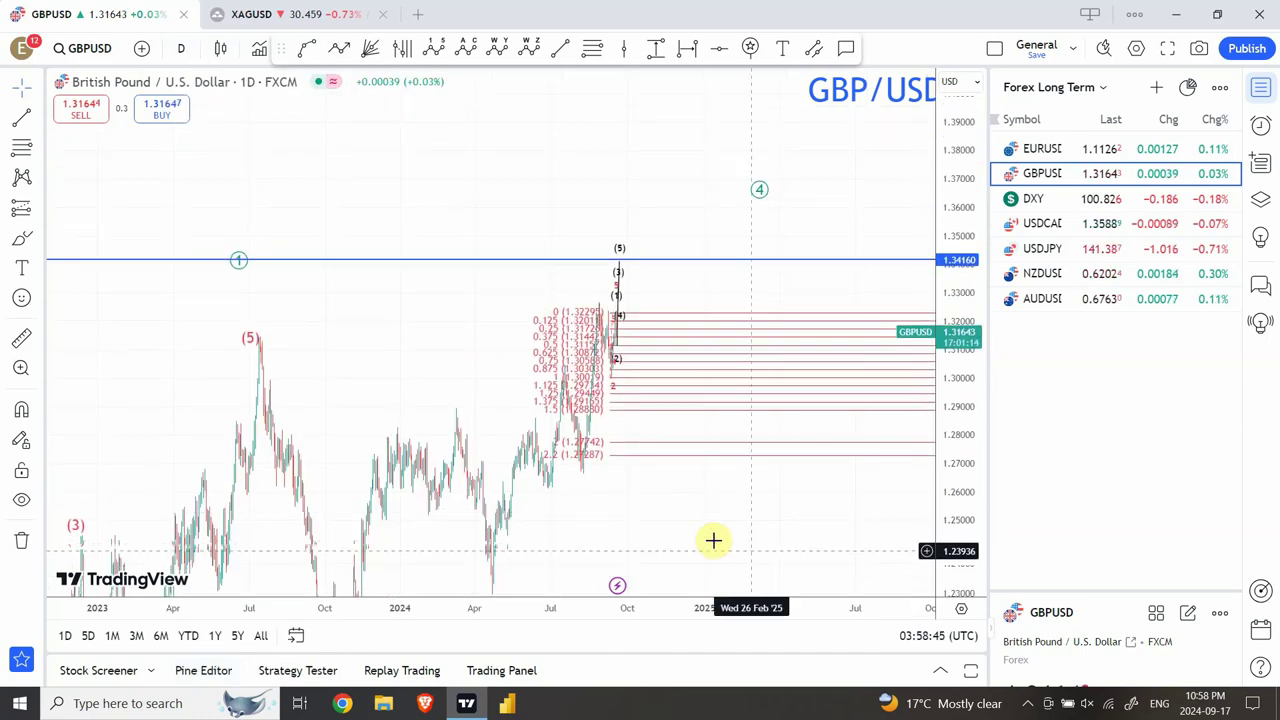
{"action": "left_click_drag", "start_coordinate": [738, 350], "coordinate": [963, 212]}
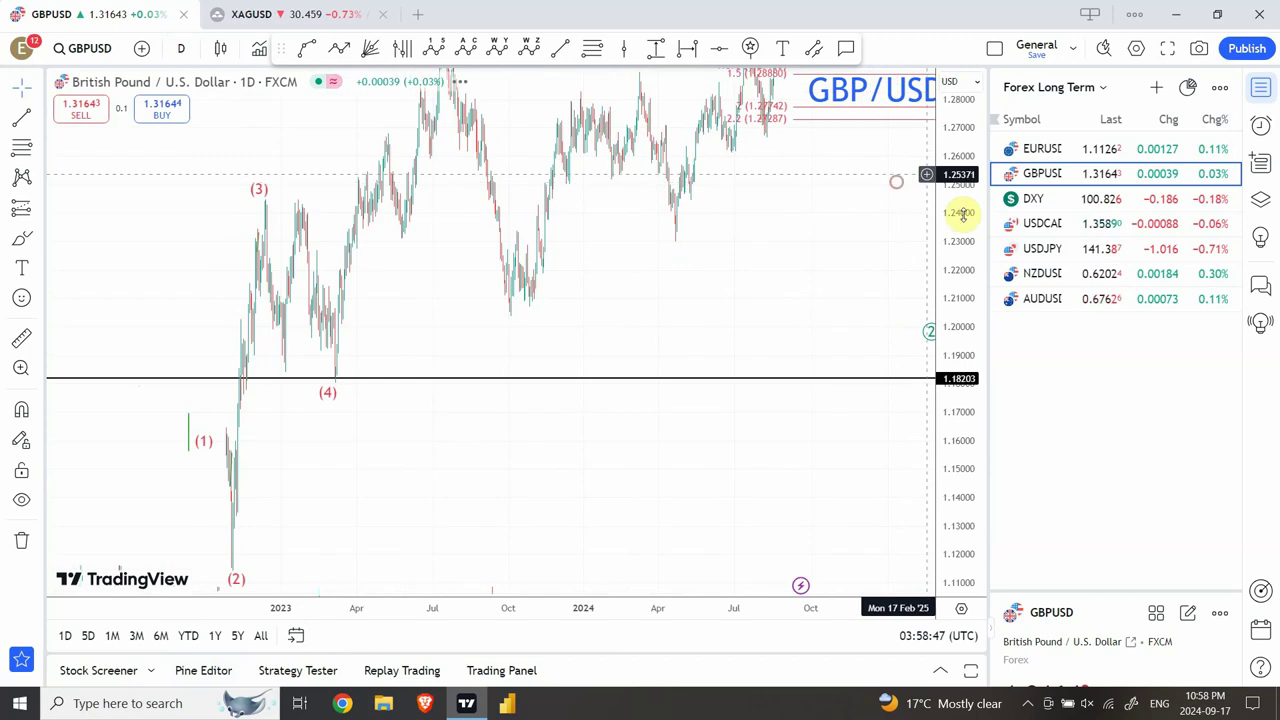
{"action": "left_click_drag", "start_coordinate": [956, 281], "coordinate": [923, 457]}
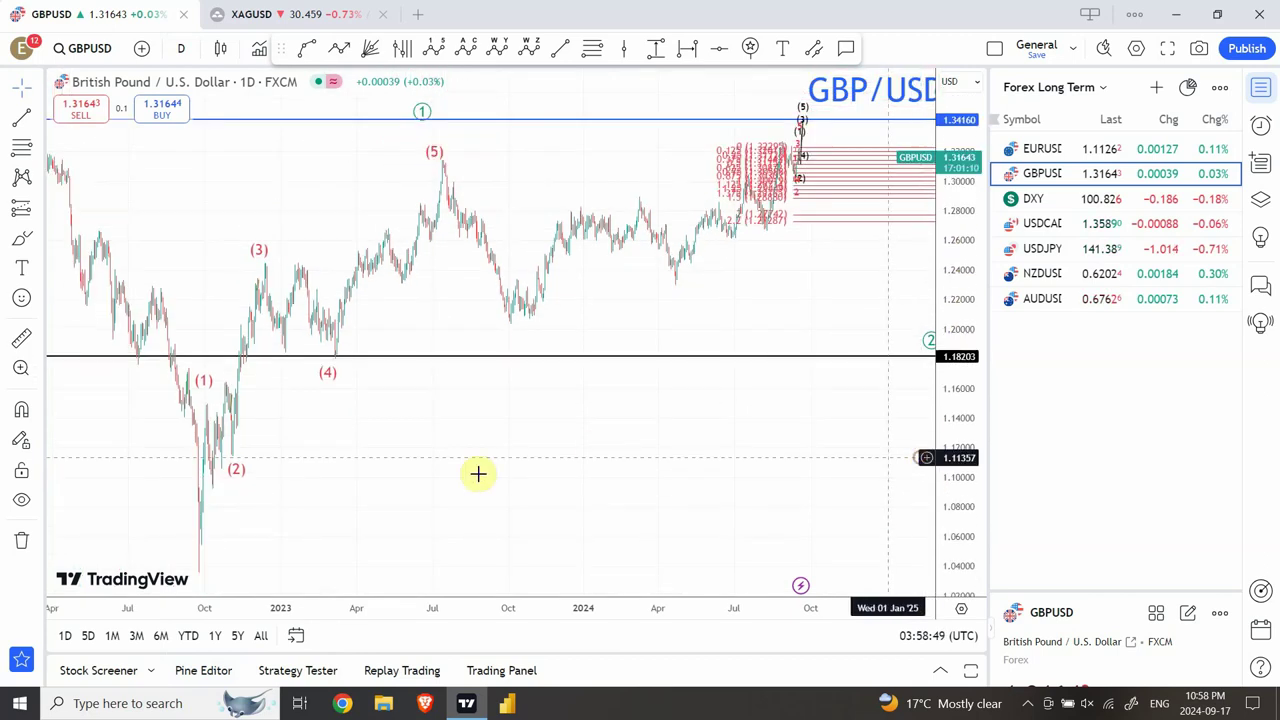
{"action": "left_click", "coordinate": [200, 578]}
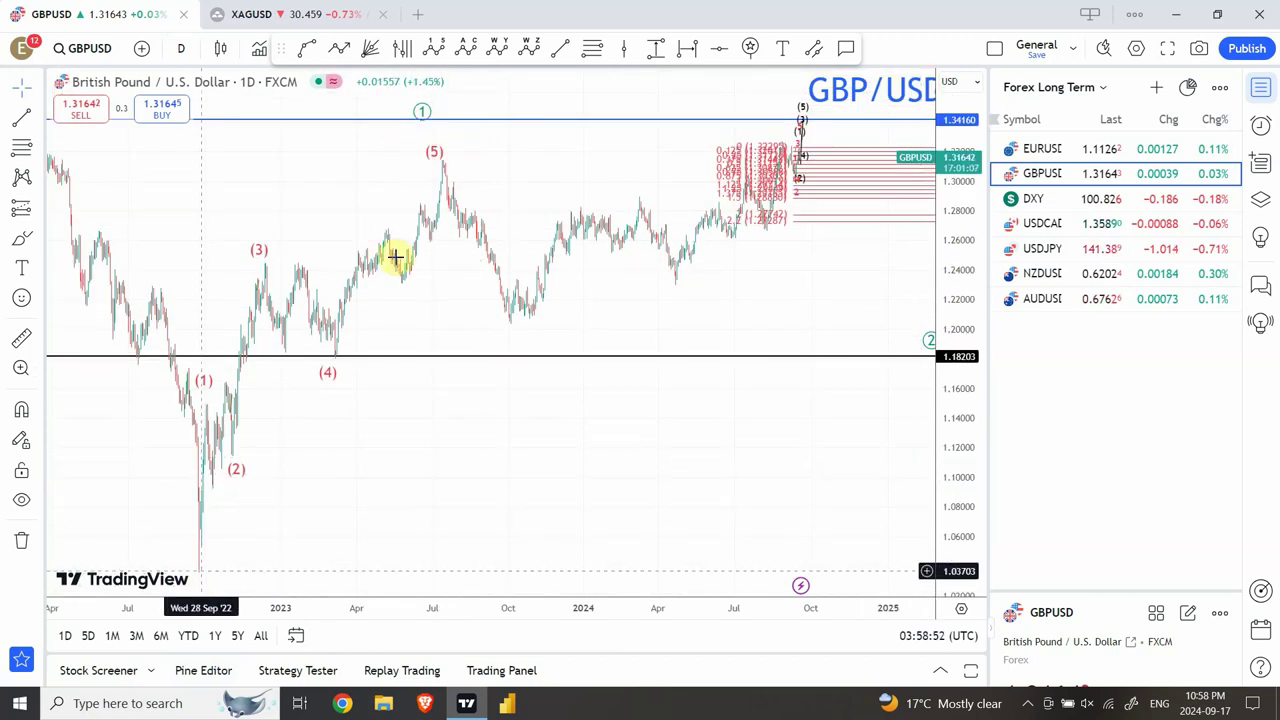
{"action": "left_click", "coordinate": [443, 157]}
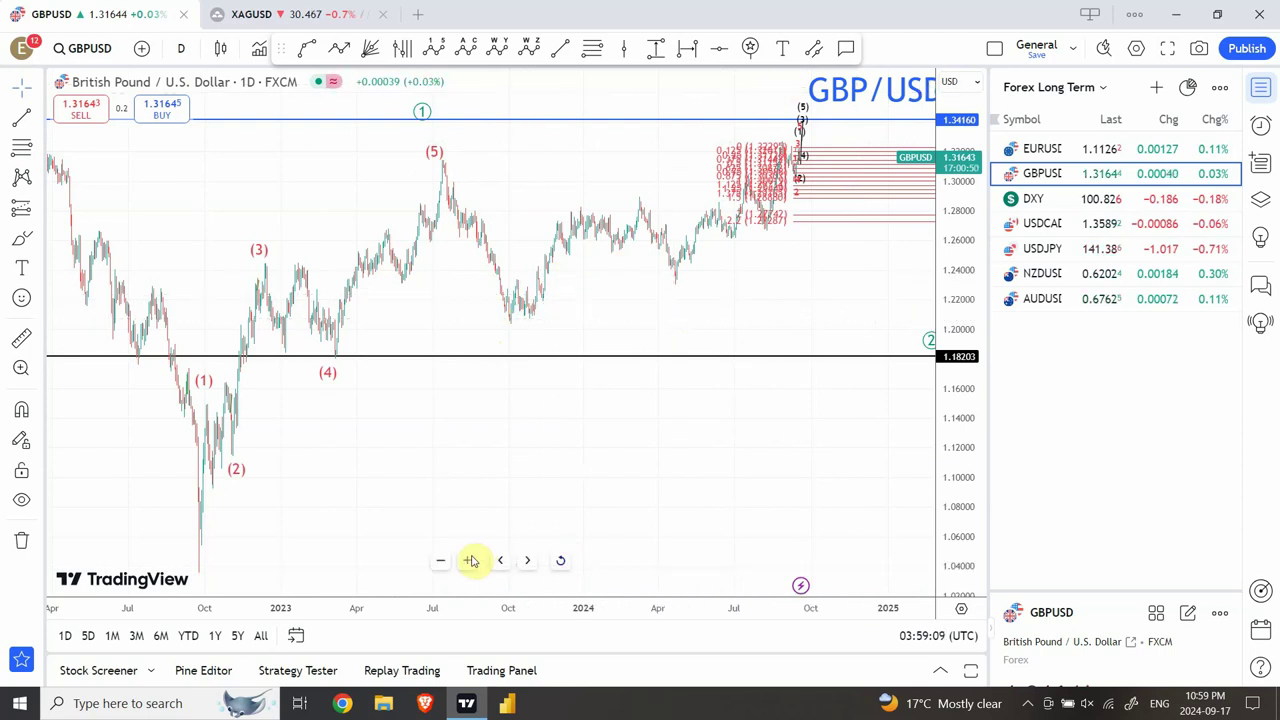
{"action": "left_click", "coordinate": [469, 560]}
{"action": "left_click_drag", "start_coordinate": [514, 369], "coordinate": [861, 423]}
{"action": "double_click", "coordinate": [960, 410]}
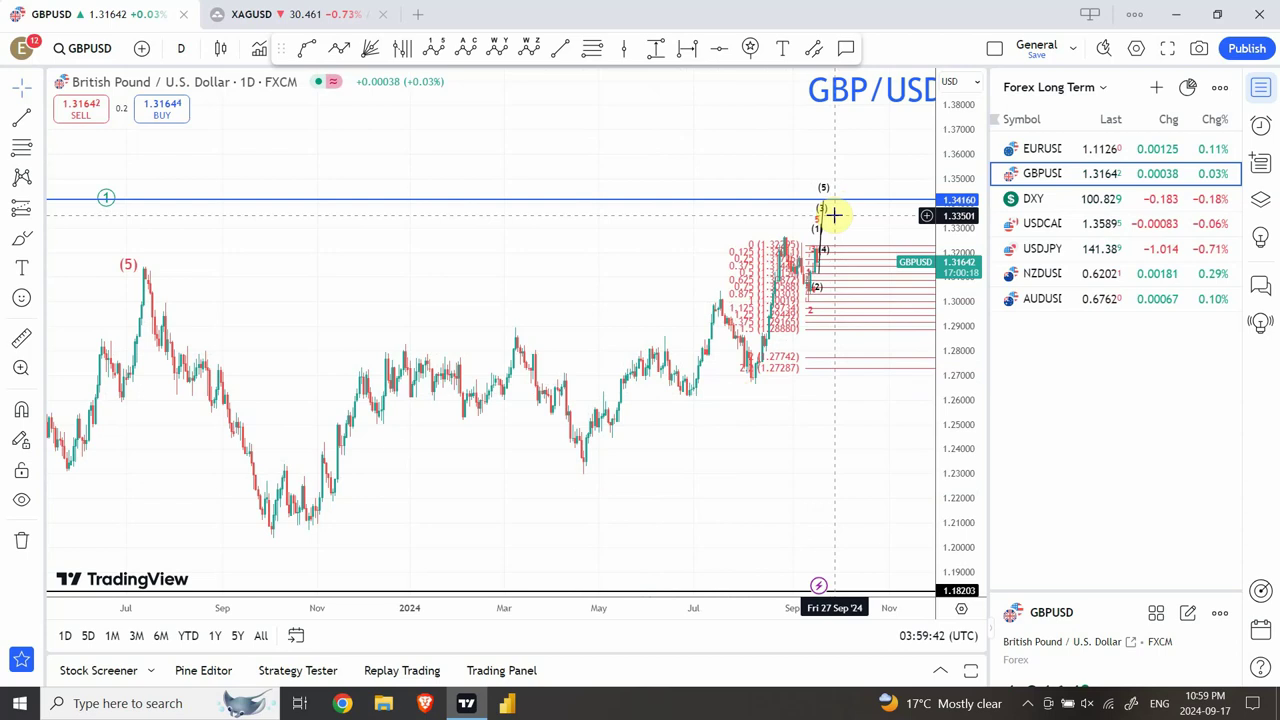
- Switch the GBPUSD chart to the 15-minute interval and auto-fit its price scale to inspect the recent pullback
{"action": "left_click", "coordinate": [186, 52]}
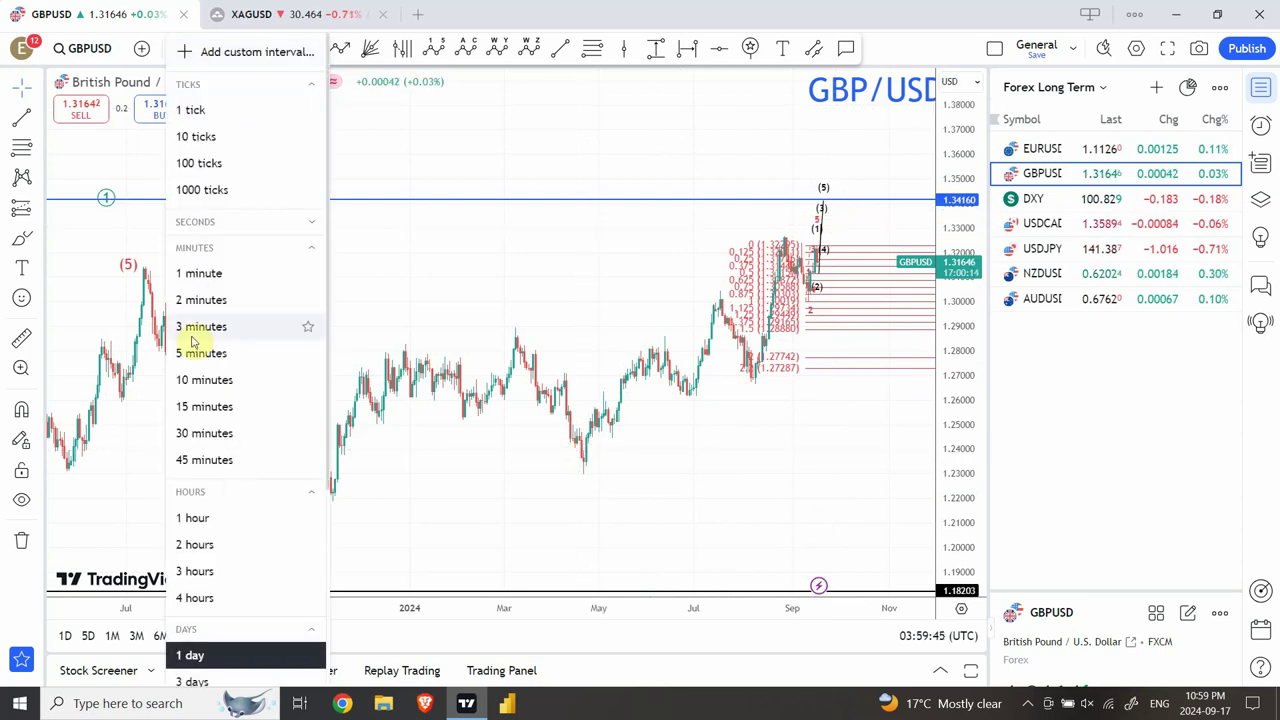
{"action": "left_click", "coordinate": [206, 407]}
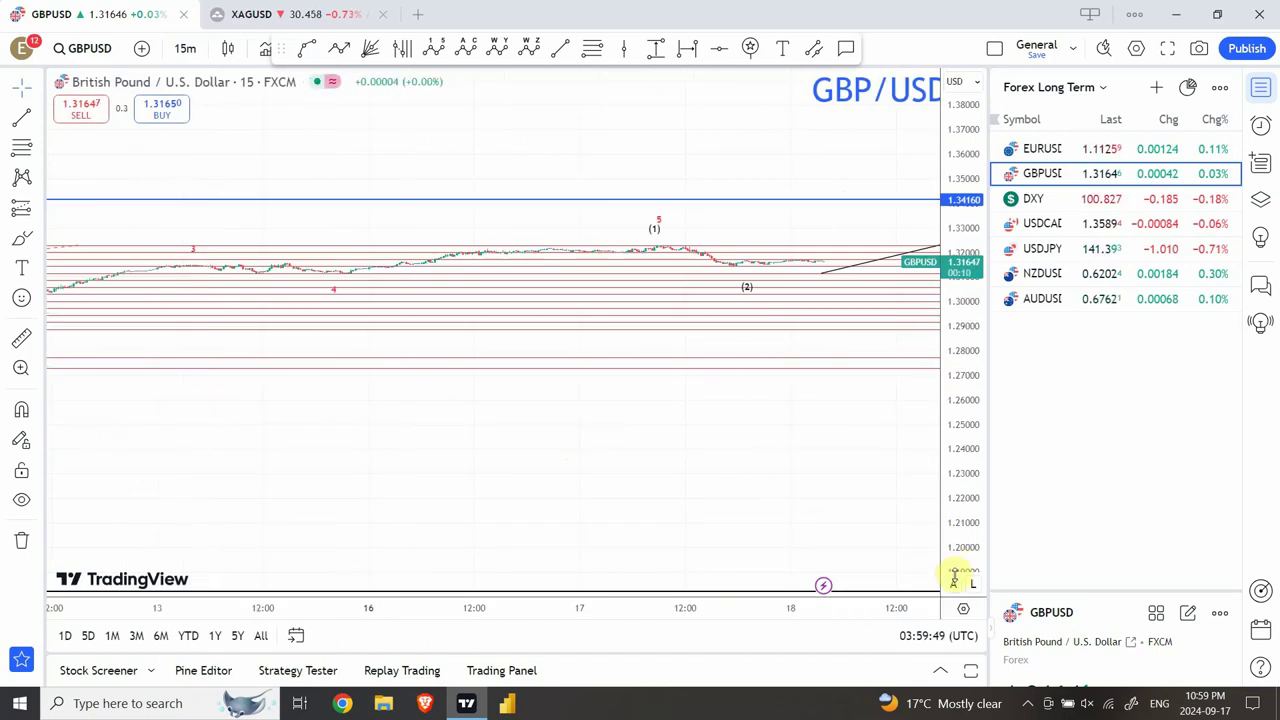
{"action": "left_click", "coordinate": [956, 588]}
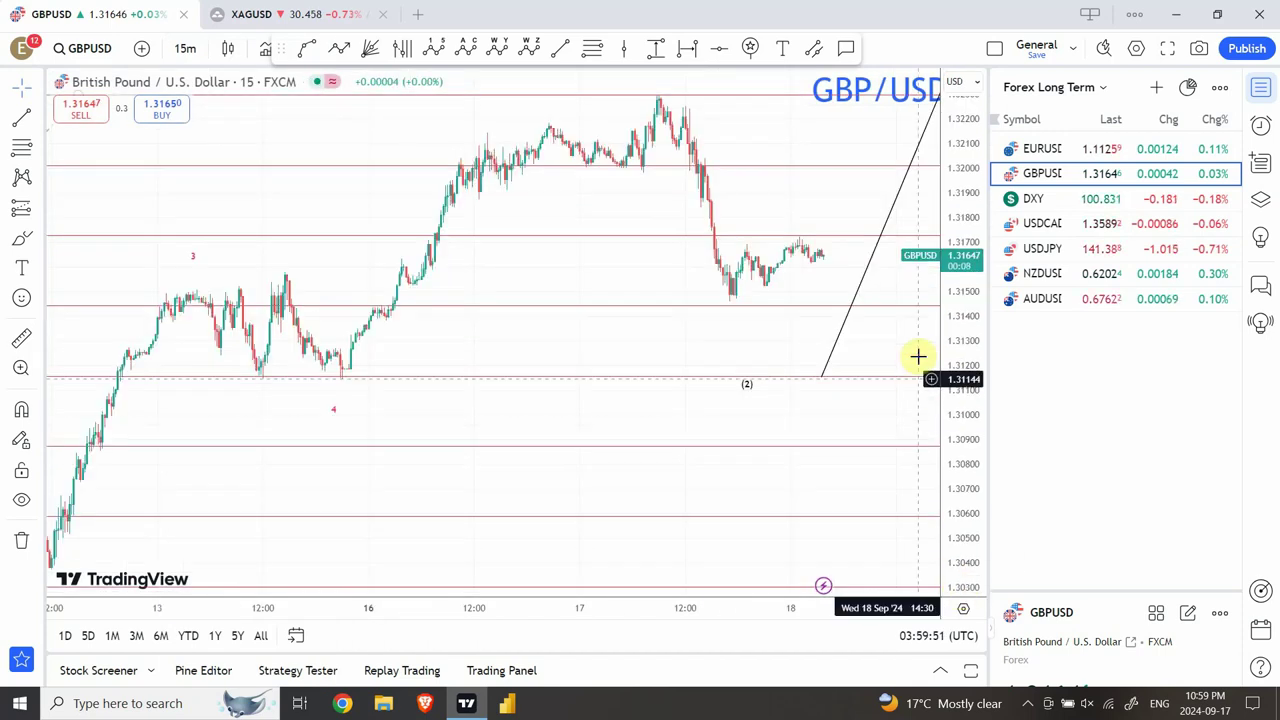
- Return the GBPUSD chart to the 1-hour interval and examine the retracement levels and the projected wave path
{"action": "left_click", "coordinate": [187, 48]}
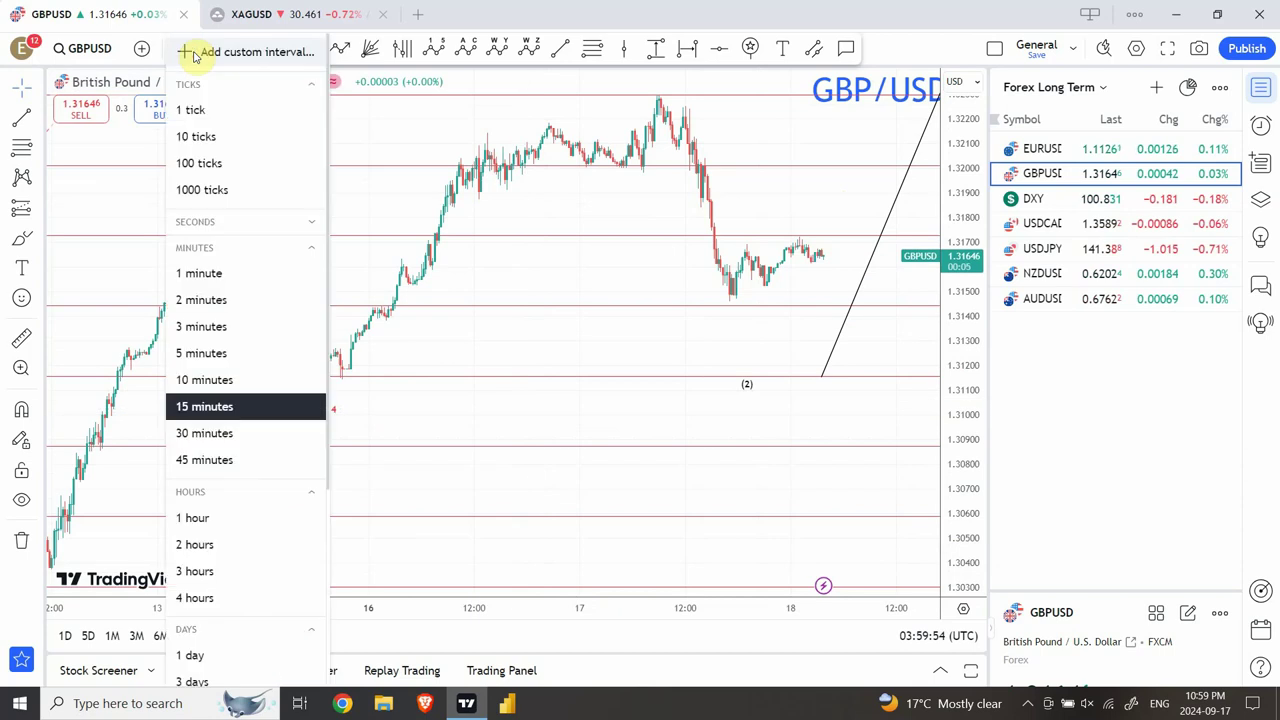
{"action": "left_click", "coordinate": [209, 517]}
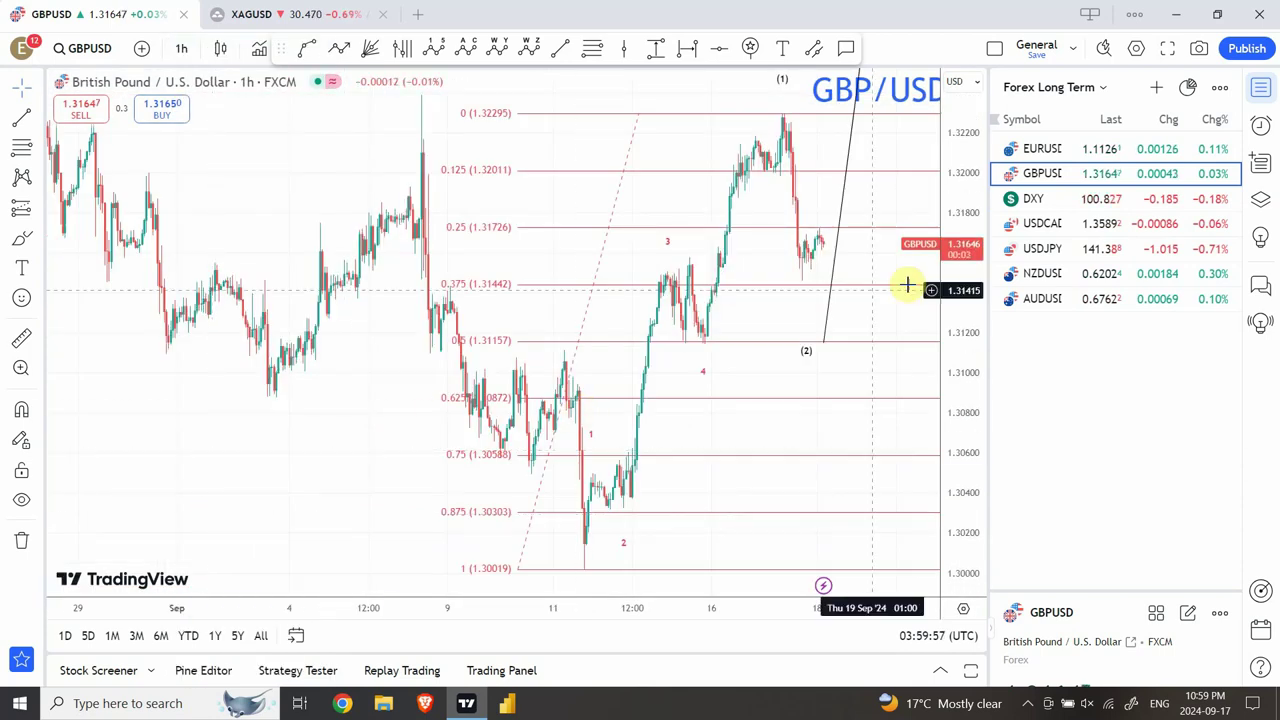
{"action": "left_click_drag", "start_coordinate": [940, 240], "coordinate": [931, 420]}
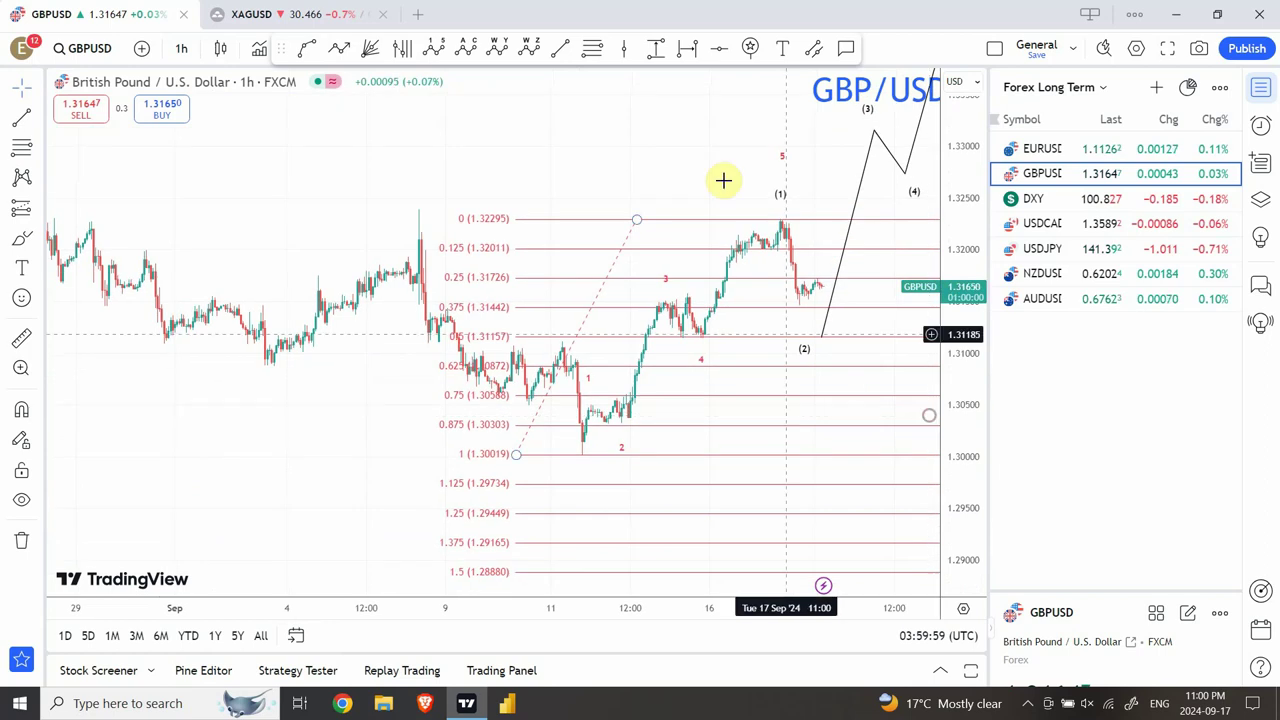
{"action": "left_click_drag", "start_coordinate": [694, 186], "coordinate": [549, 261]}
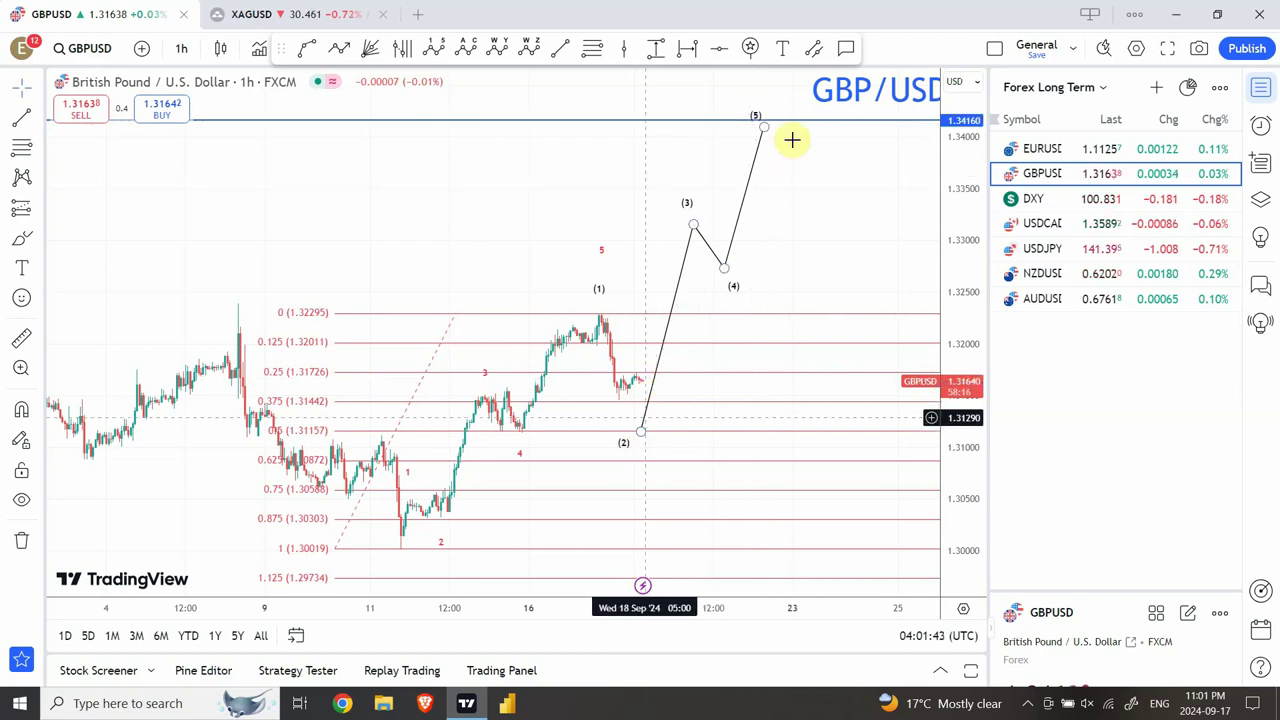
- Open the EURUSD chart from the watchlist and dismiss the advertisement covering it
{"action": "left_click", "coordinate": [1054, 148]}
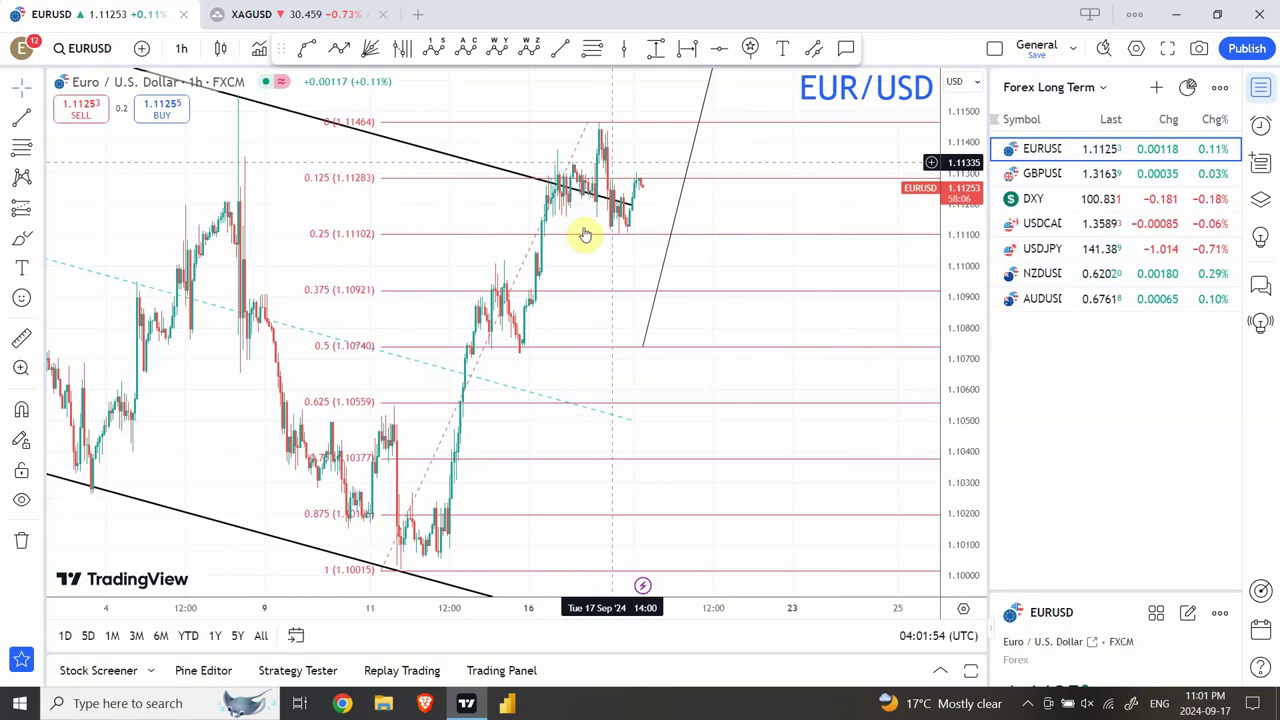
{"action": "left_click_drag", "start_coordinate": [957, 277], "coordinate": [923, 491]}
{"action": "left_click_drag", "start_coordinate": [706, 147], "coordinate": [650, 333]}
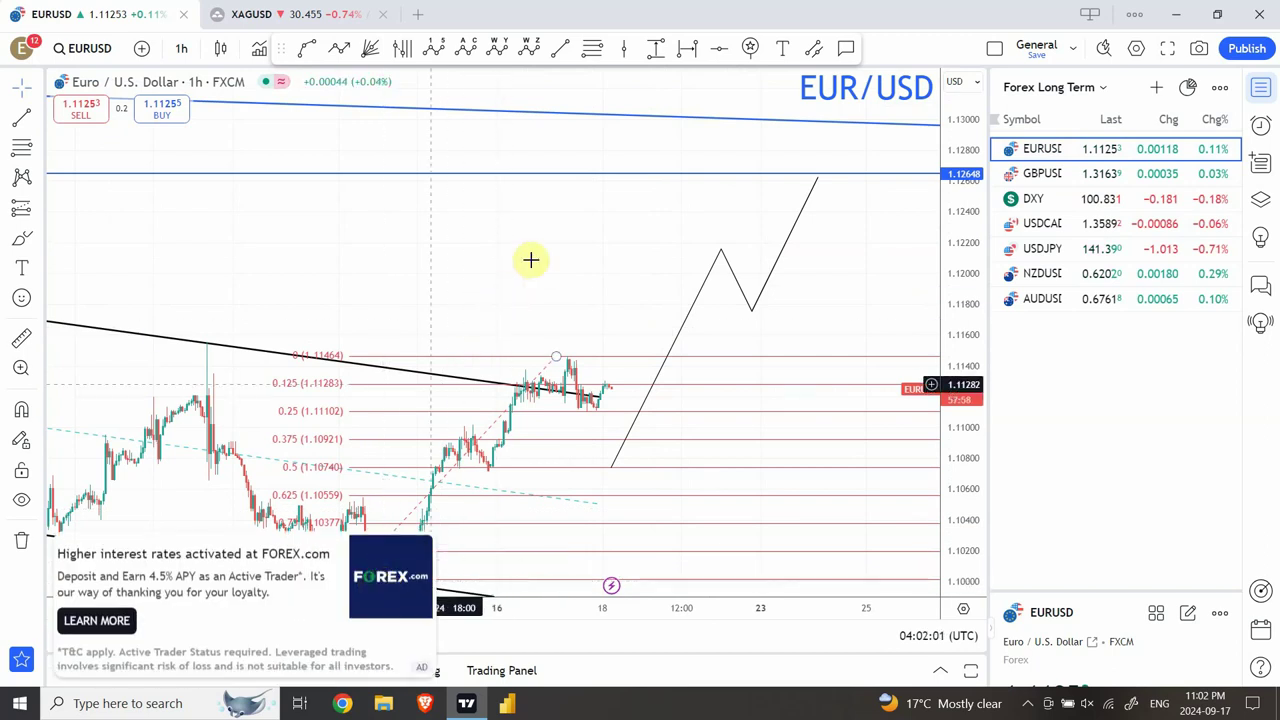
{"action": "left_click", "coordinate": [424, 547]}
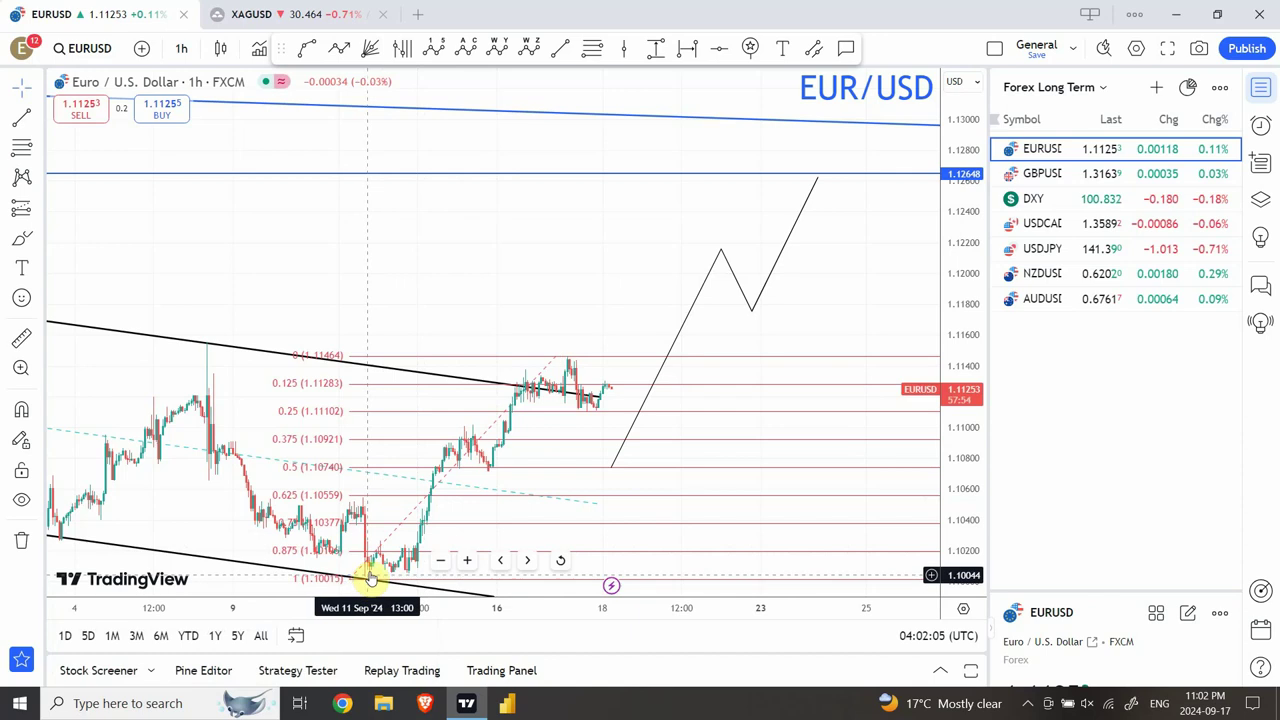
- Draw an Elliott impulse wave from the 11 September low, placing points 1 to 5 at the recent high, 0.5 retracement and projected path's turns
{"action": "left_click", "coordinate": [444, 58]}
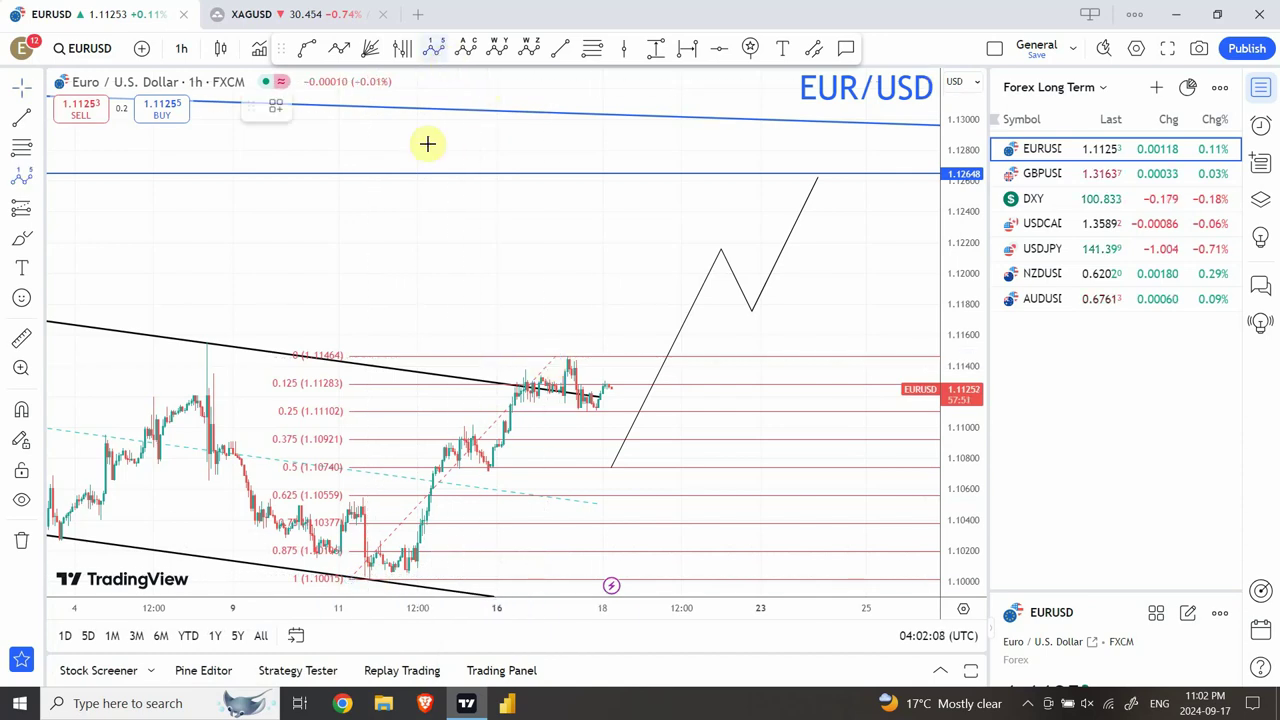
{"action": "left_click", "coordinate": [365, 588]}
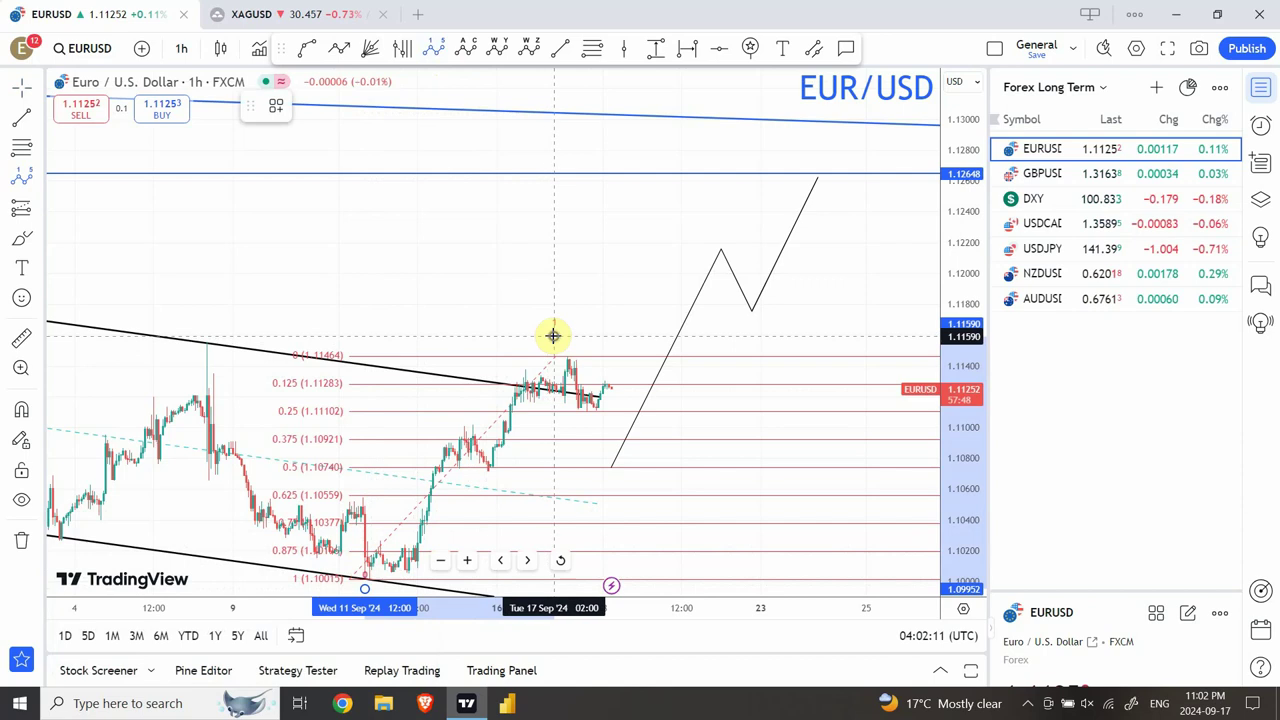
{"action": "left_click", "coordinate": [553, 335]}
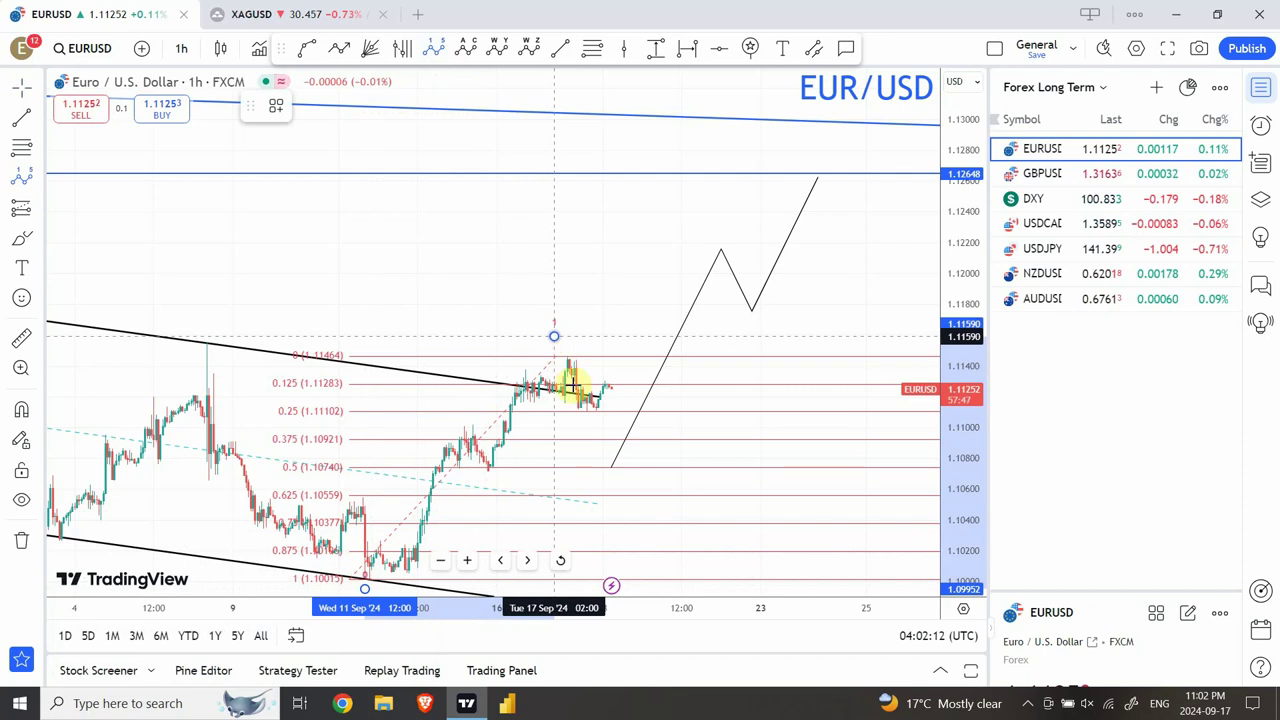
{"action": "left_click", "coordinate": [604, 458]}
{"action": "left_click", "coordinate": [710, 232]}
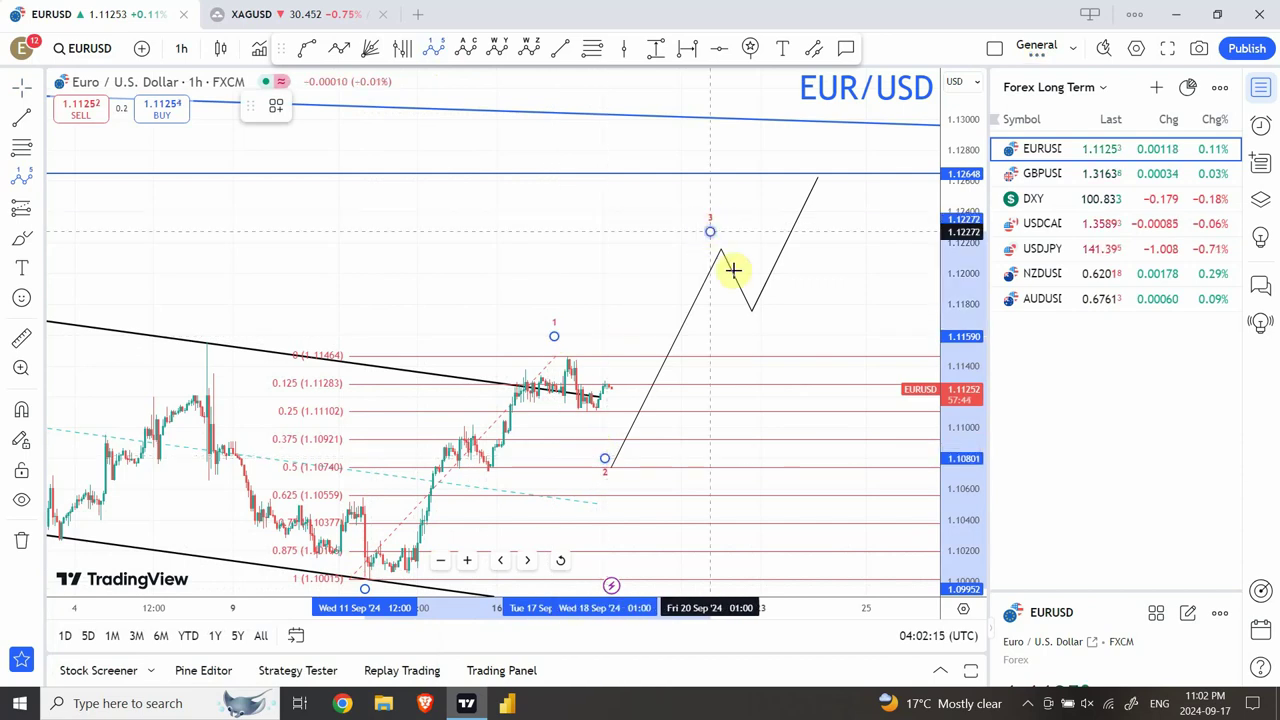
{"action": "left_click", "coordinate": [752, 317]}
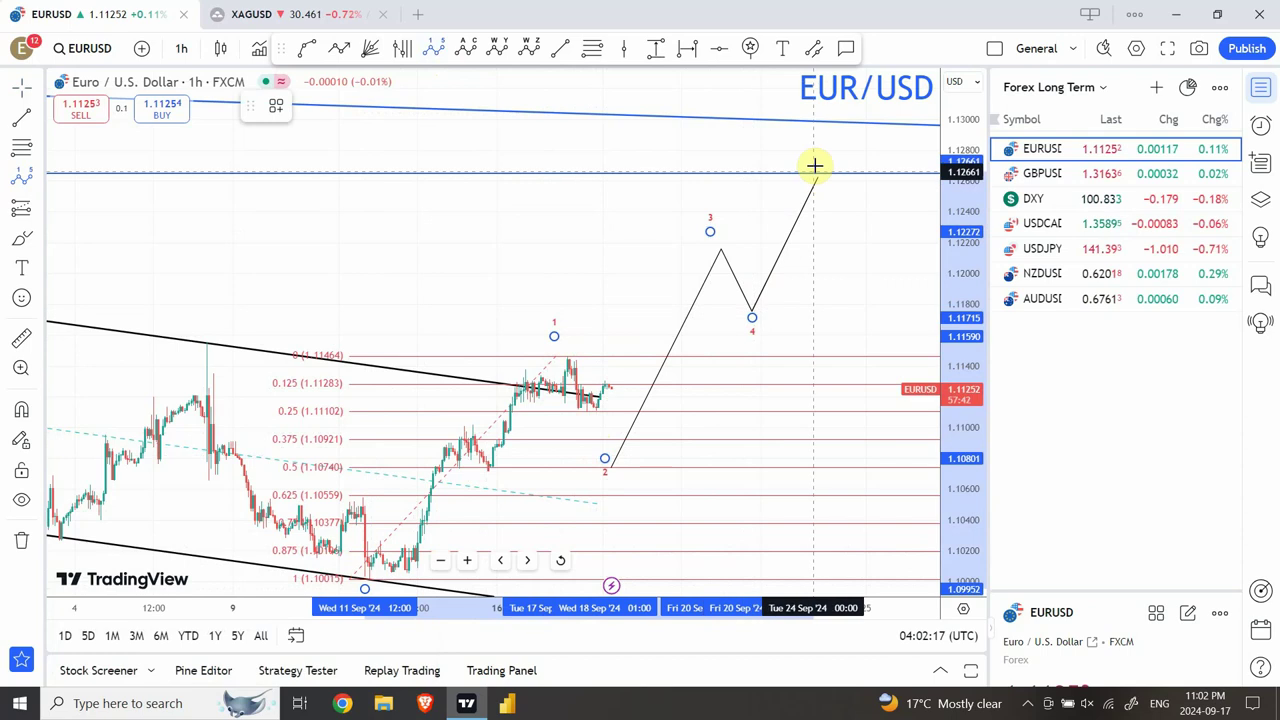
{"action": "left_click", "coordinate": [816, 167]}
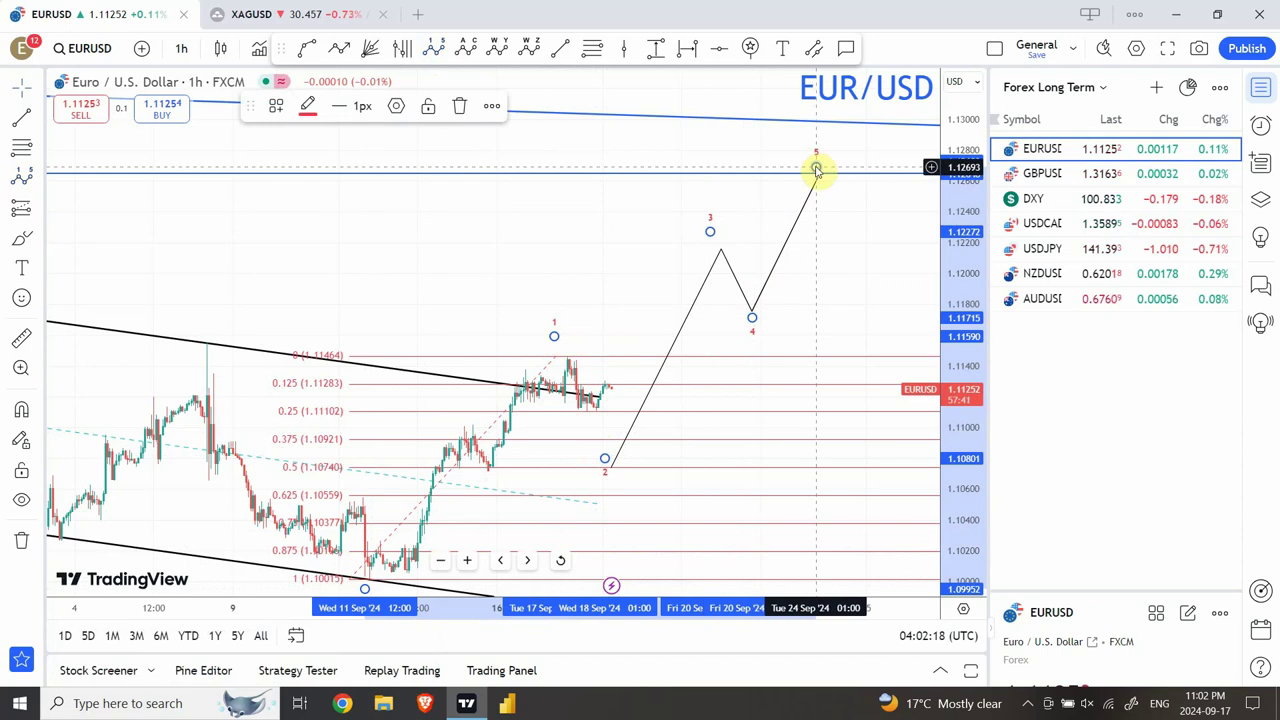
- Set the new Elliott impulse wave's degree to Submicro and deselect the drawing
{"action": "left_click", "coordinate": [397, 107]}
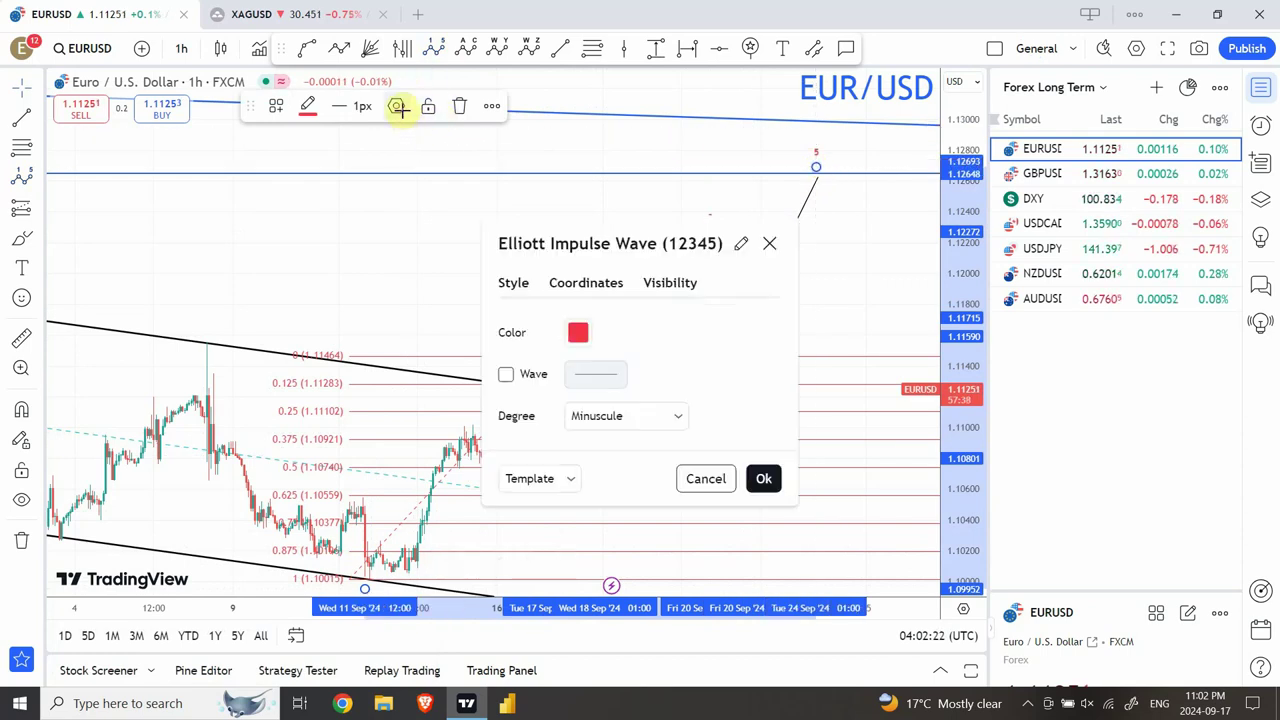
{"action": "left_click", "coordinate": [682, 420]}
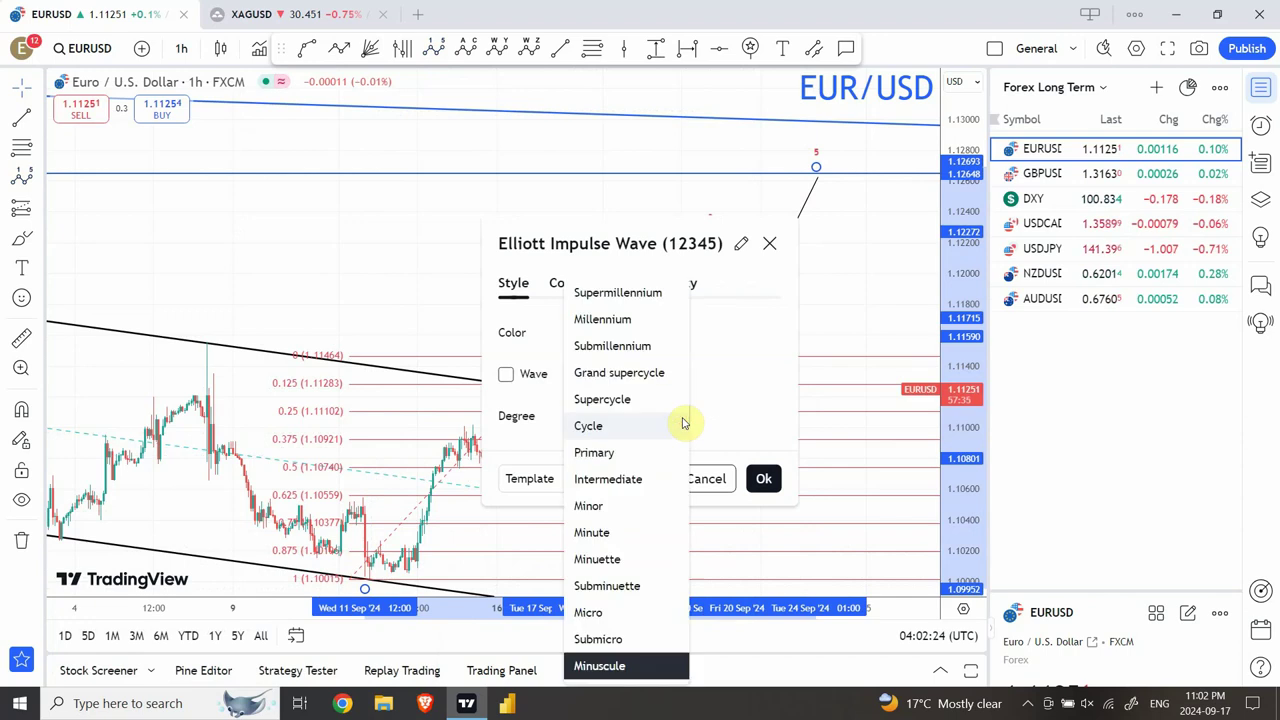
{"action": "left_click", "coordinate": [632, 641]}
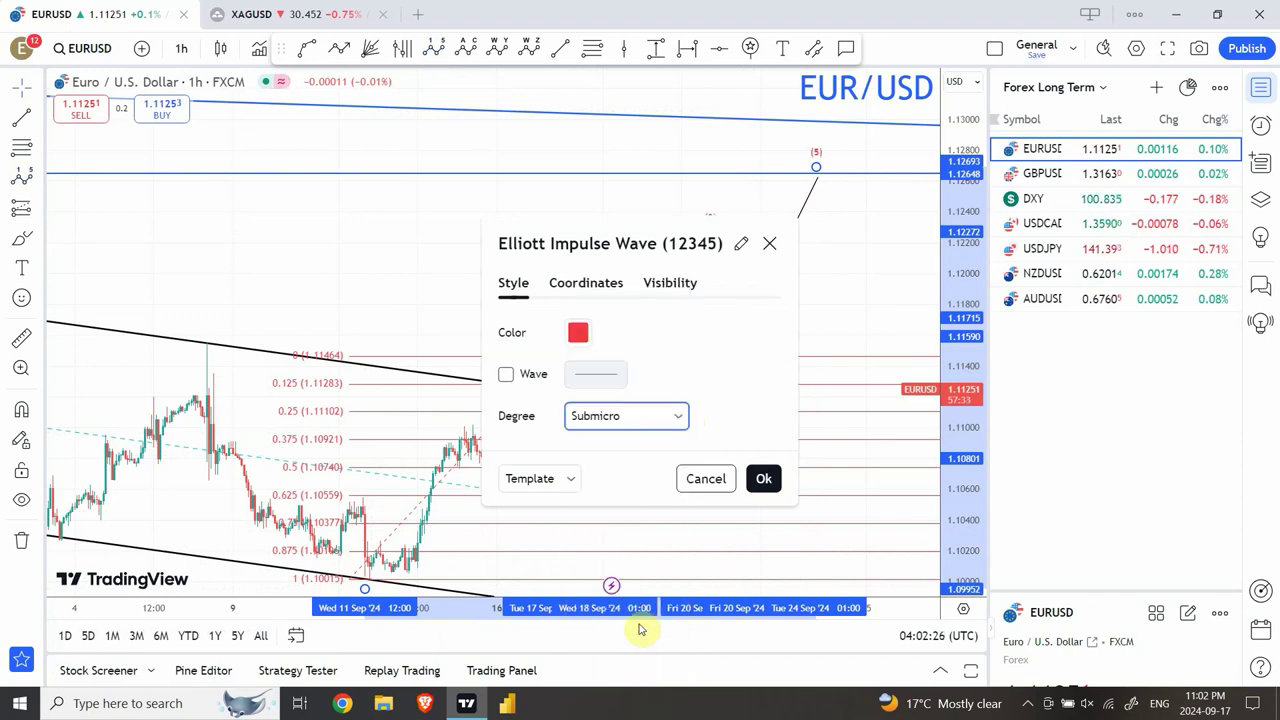
{"action": "left_click", "coordinate": [764, 478]}
{"action": "left_click", "coordinate": [843, 251]}
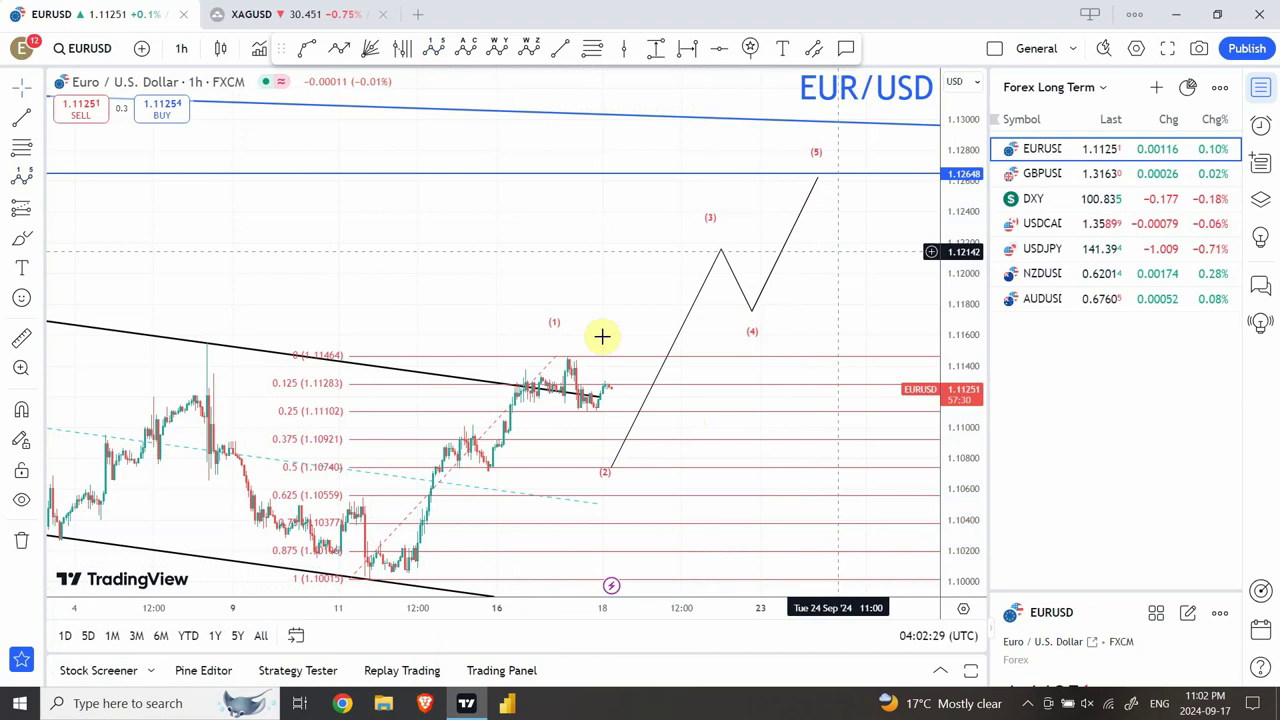
- Move the projected path's start point along the 0.5 retracement level to about Wed 18 Sep '24 10:00
{"action": "left_click", "coordinate": [590, 400]}
{"action": "left_click", "coordinate": [597, 411]}
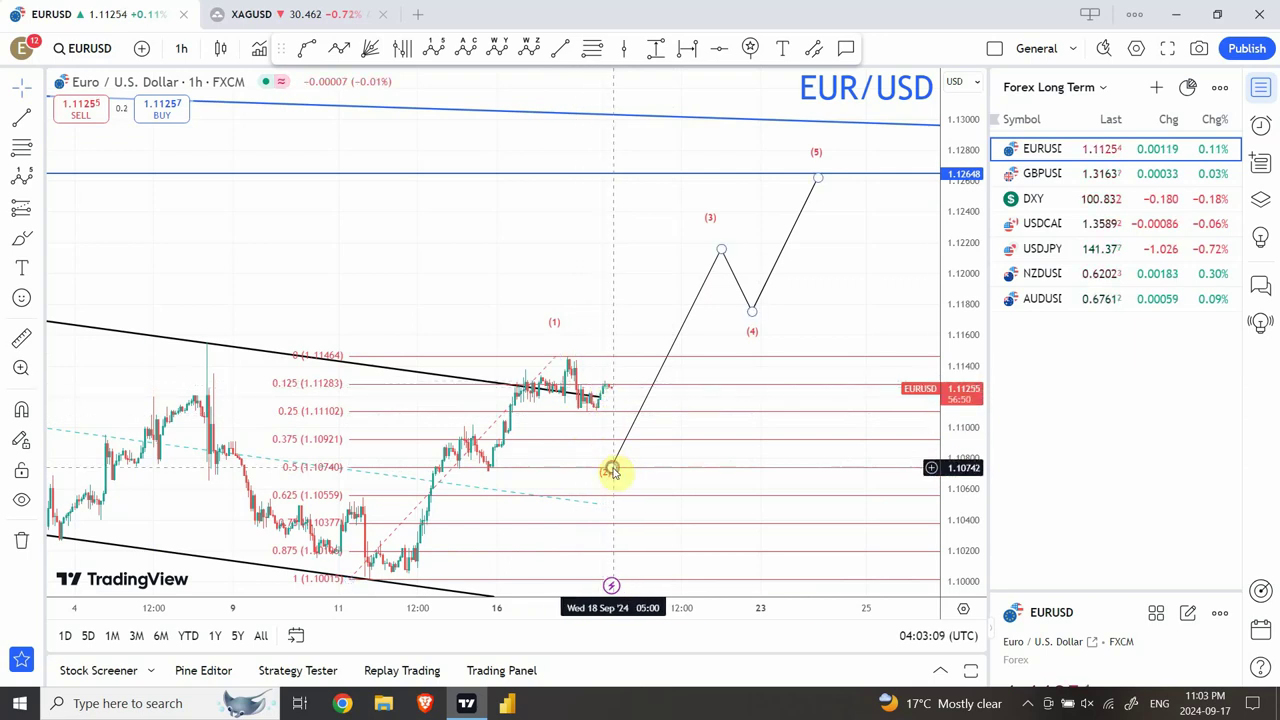
{"action": "left_click_drag", "start_coordinate": [610, 470], "coordinate": [626, 474]}
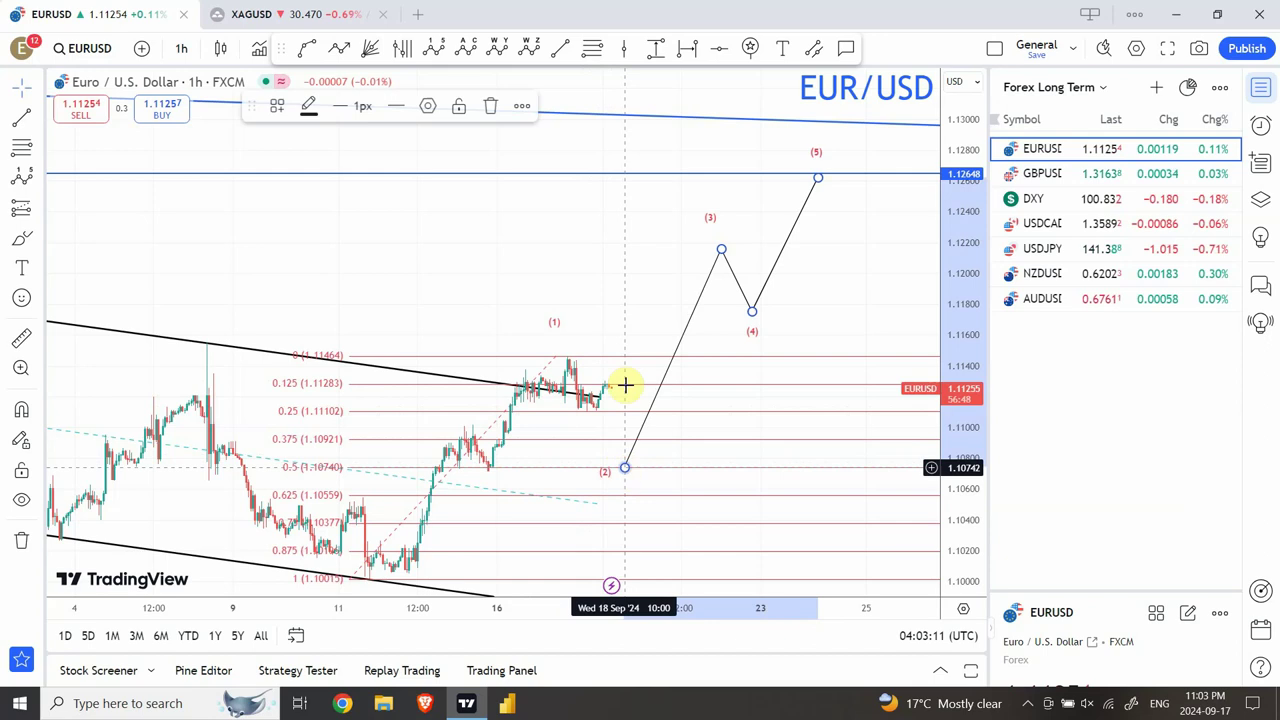
{"action": "left_click", "coordinate": [631, 314]}
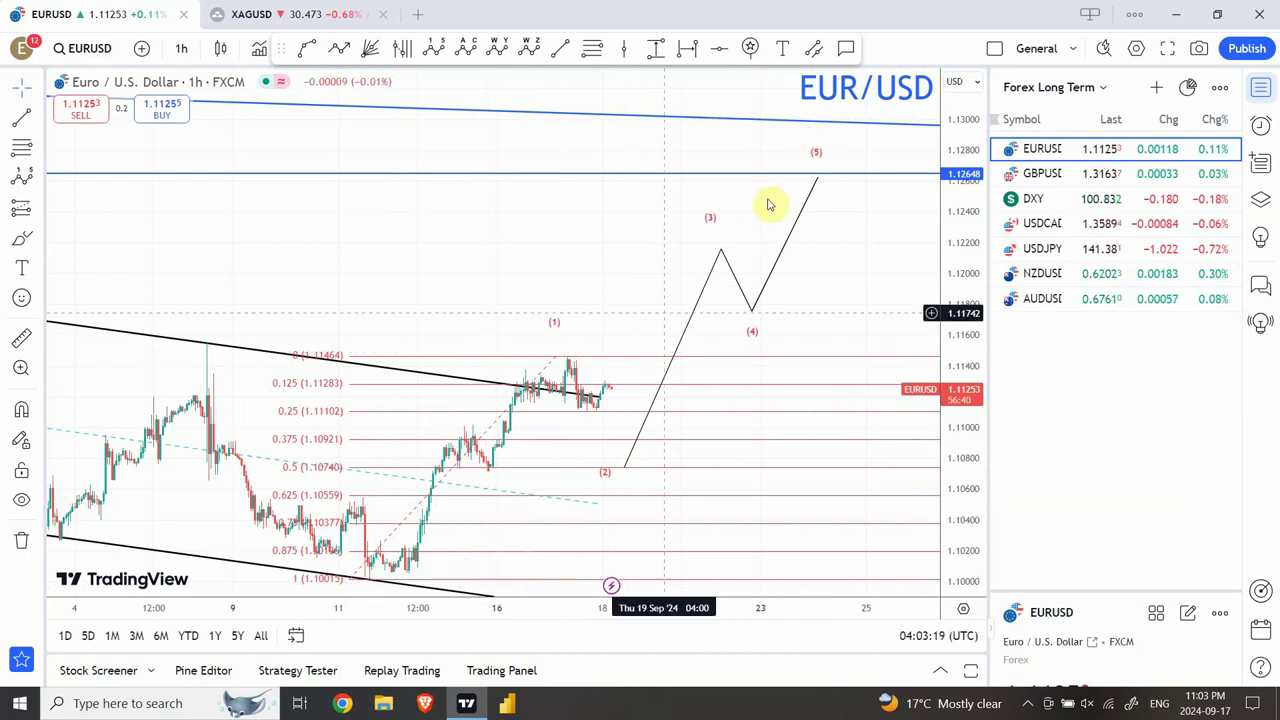
{"action": "scroll", "coordinate": [565, 211], "scroll_direction": "right", "scroll_amount": 2}
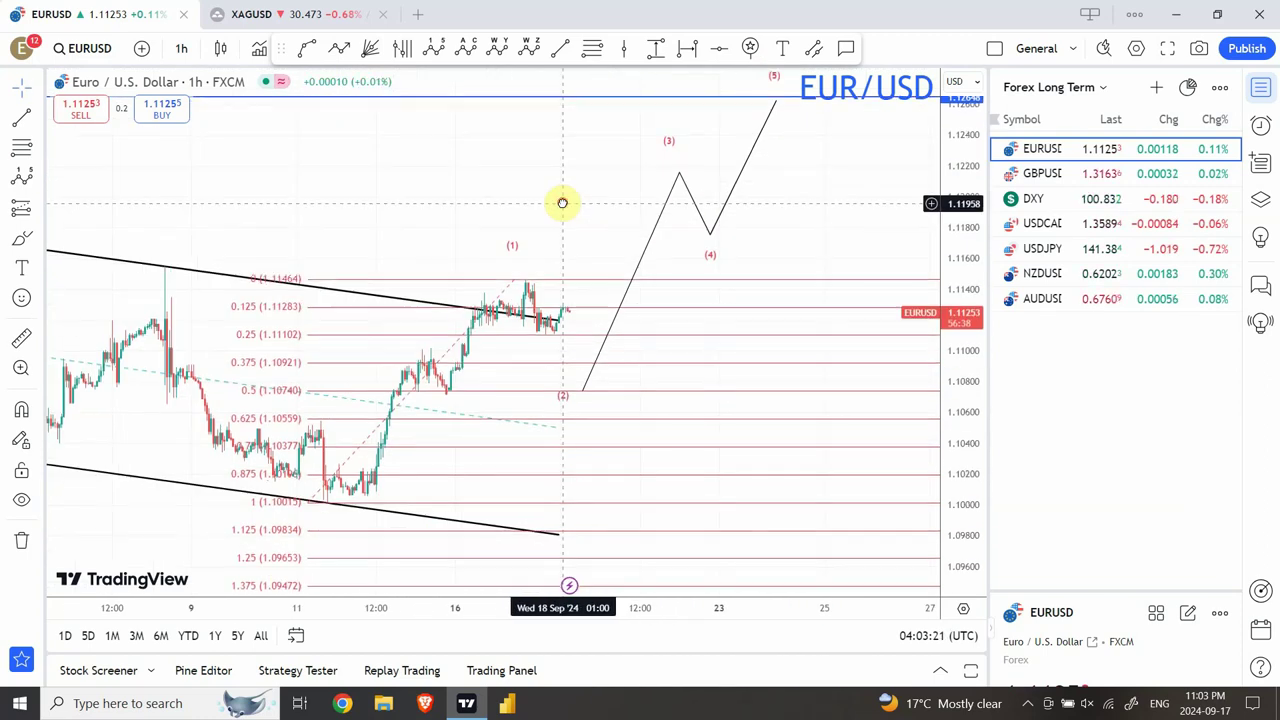
{"action": "left_click", "coordinate": [583, 393]}
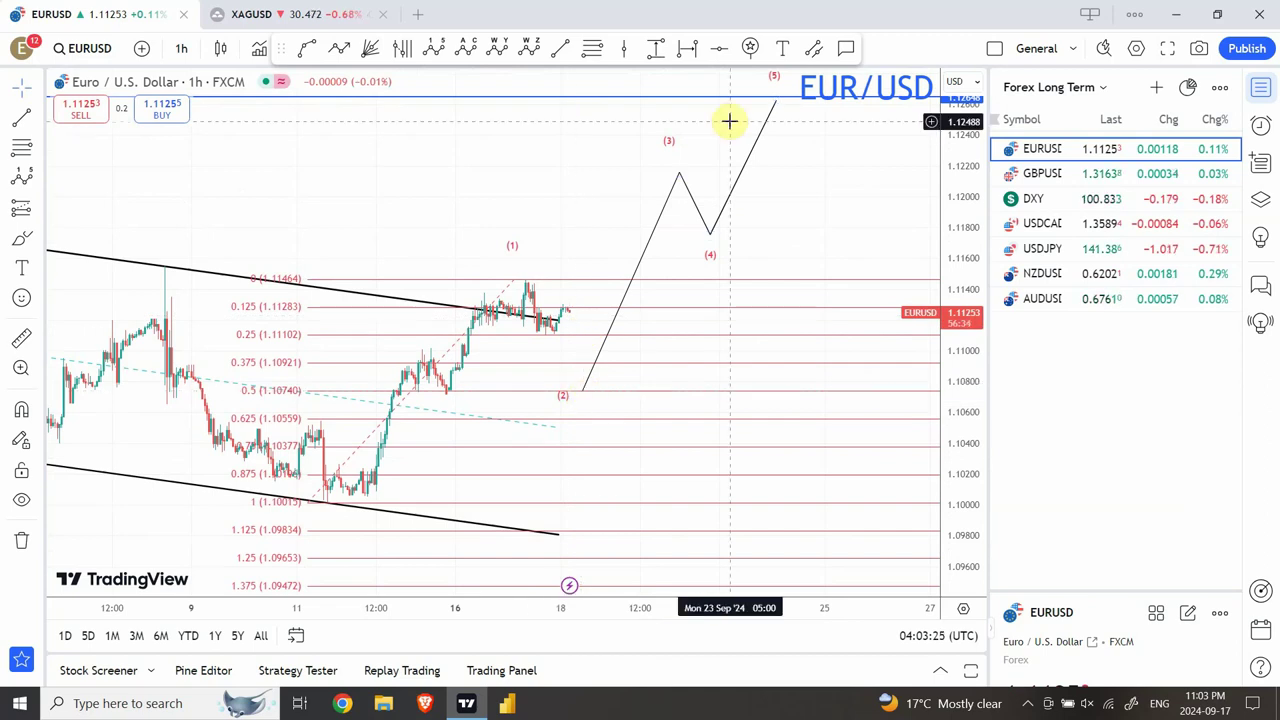
{"action": "left_click_drag", "start_coordinate": [729, 143], "coordinate": [709, 194]}
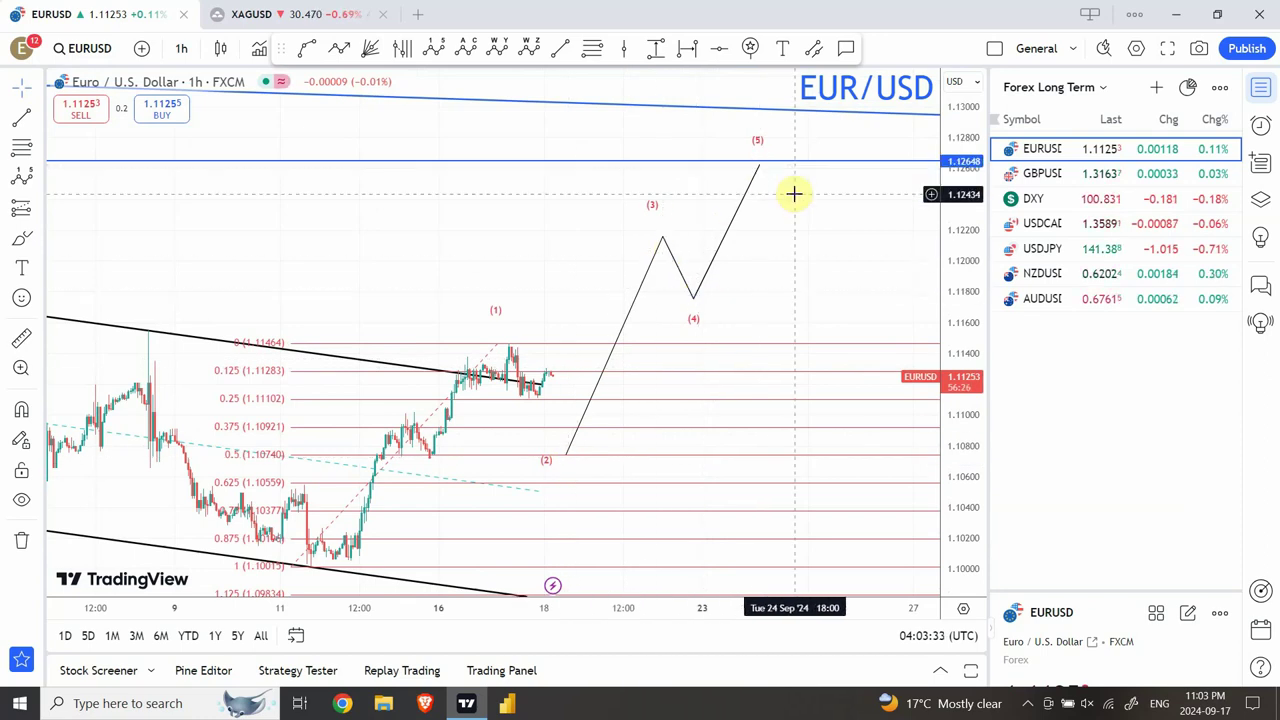
{"action": "left_click", "coordinate": [761, 166]}
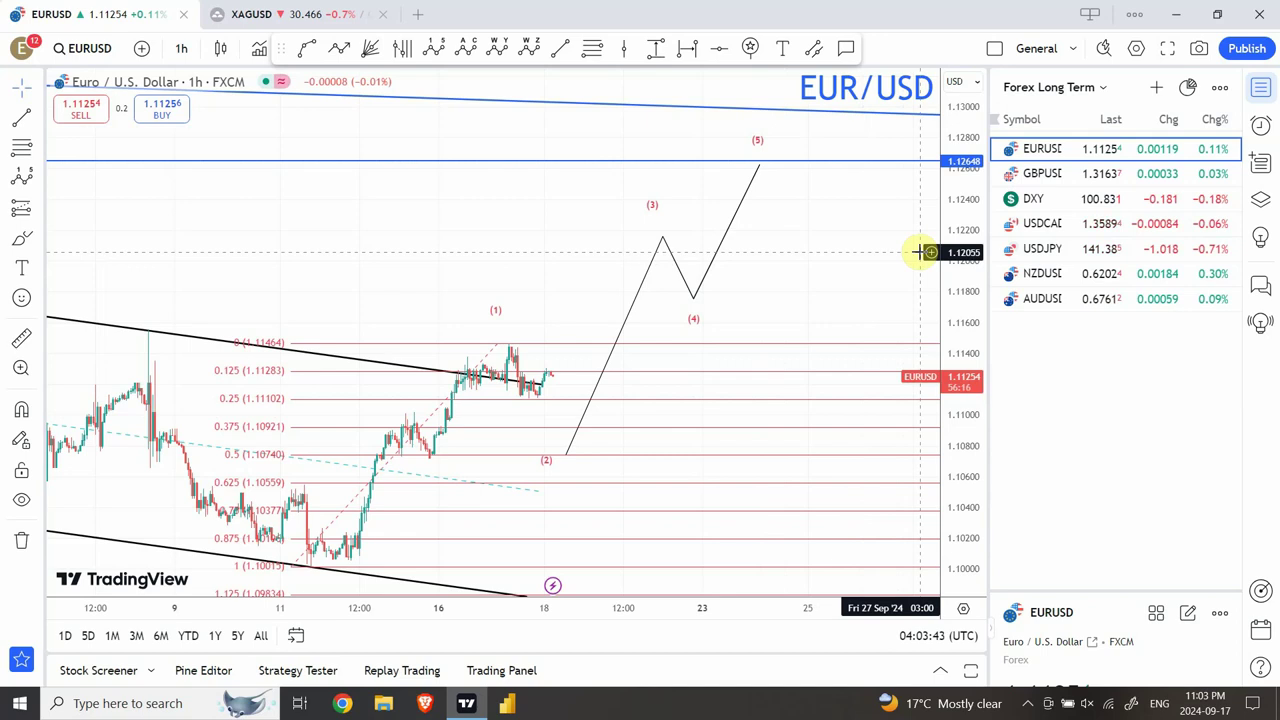
- Open the U.S. Dollar Index chart and move the projected path's start point beyond the latest candles at about 100.85
{"action": "left_click", "coordinate": [1108, 201]}
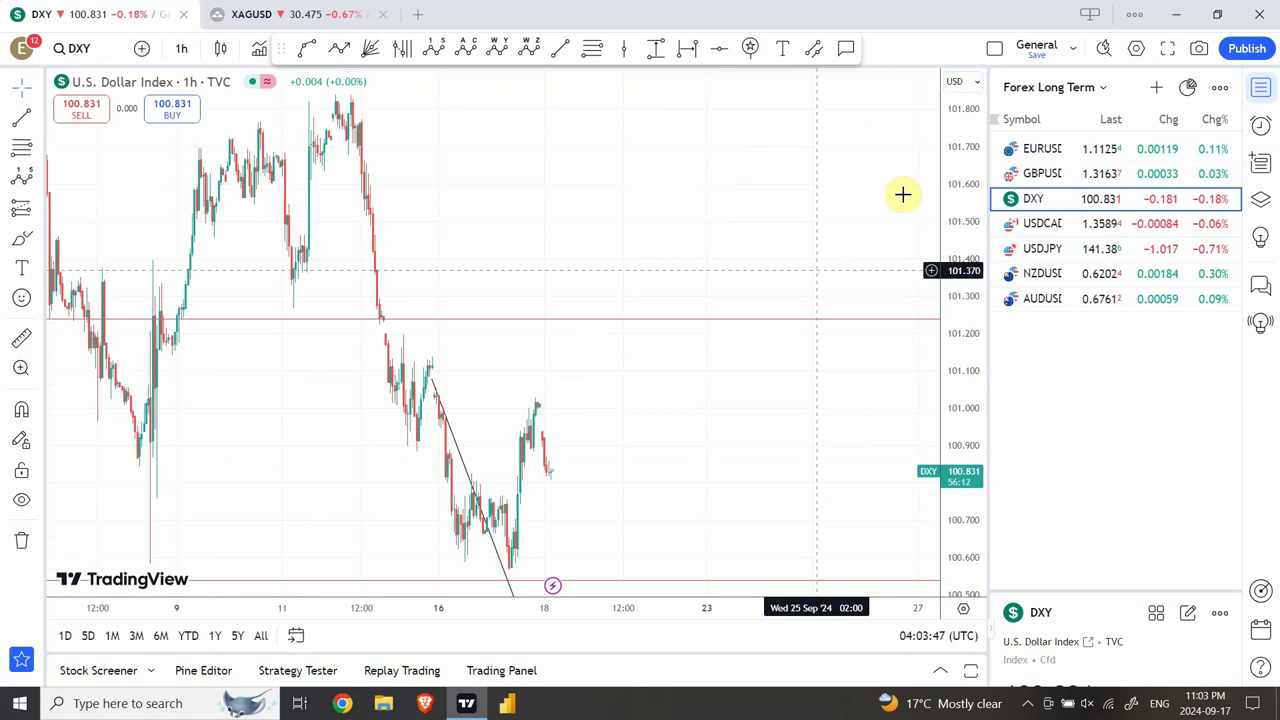
{"action": "left_click_drag", "start_coordinate": [969, 200], "coordinate": [903, 402]}
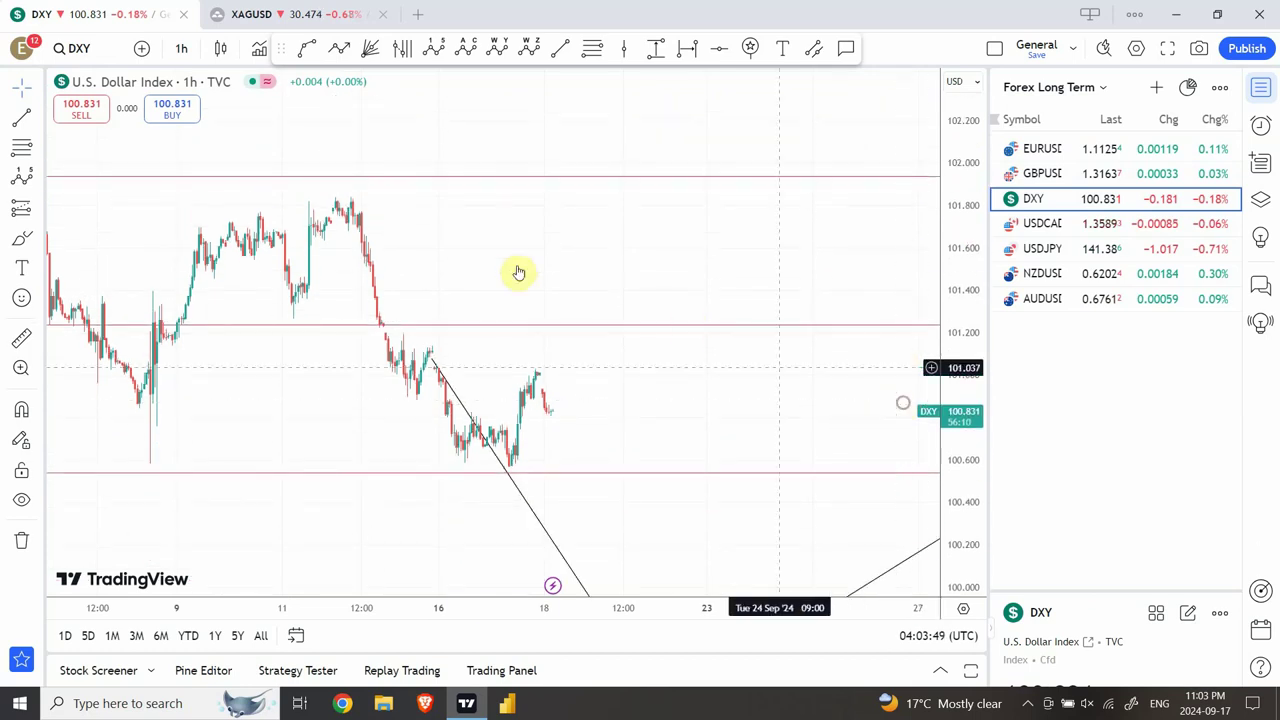
{"action": "mouse_move", "coordinate": [474, 531]}
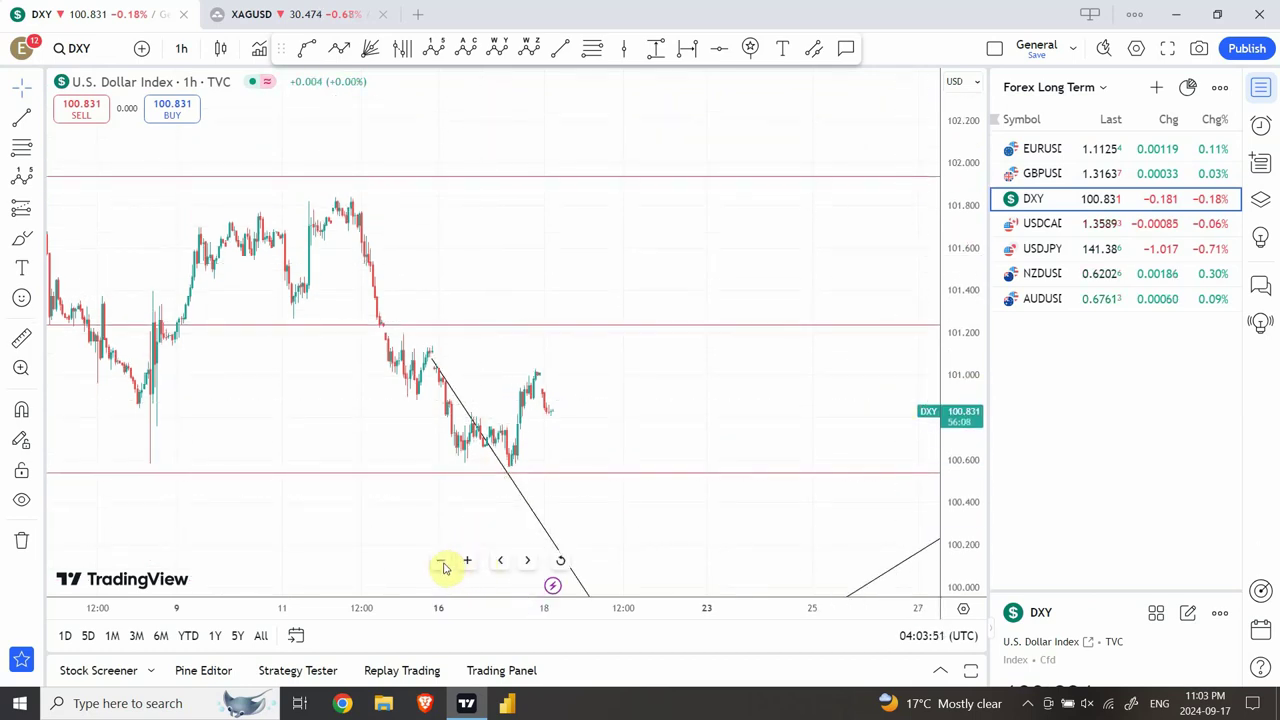
{"action": "left_click", "coordinate": [441, 561]}
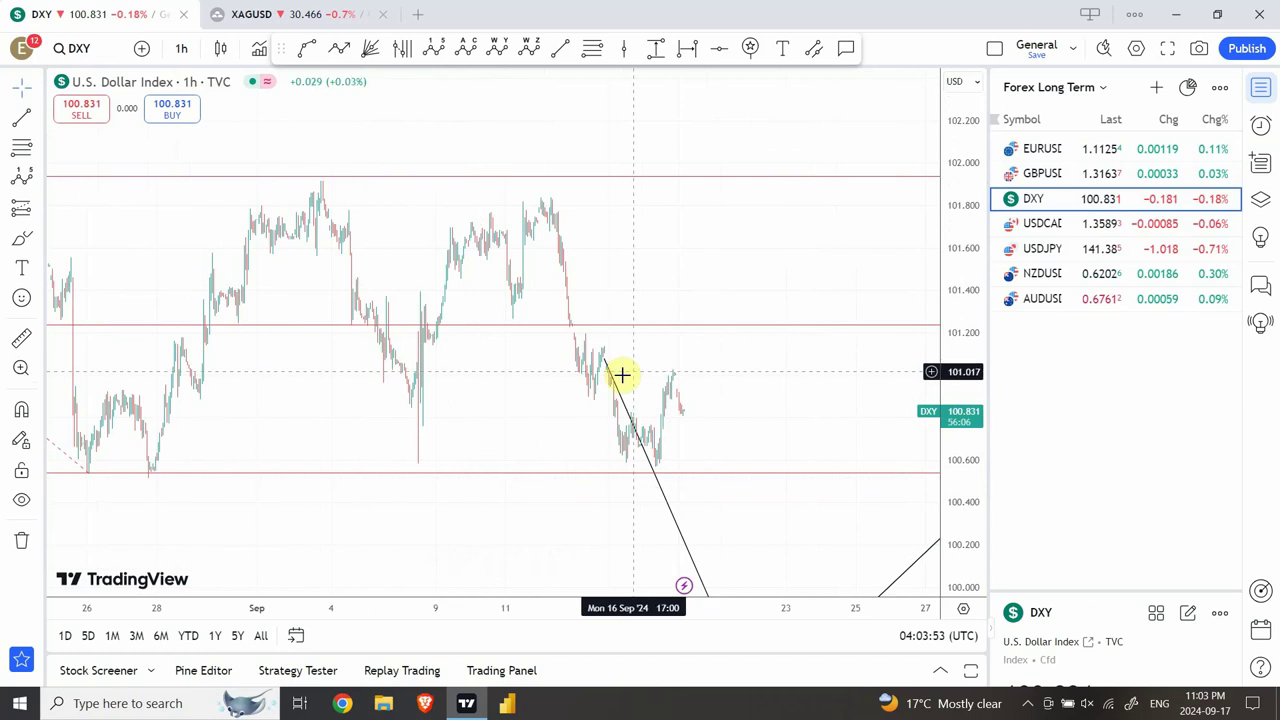
{"action": "left_click_drag", "start_coordinate": [604, 362], "coordinate": [733, 405]}
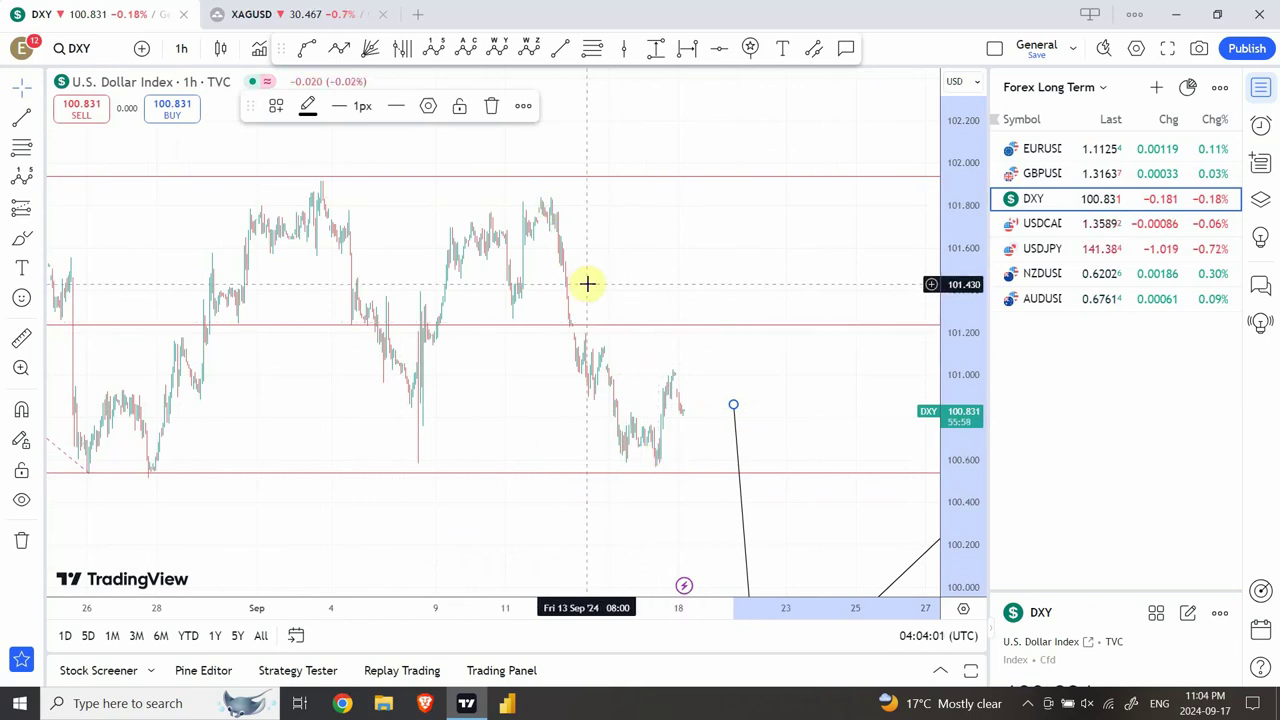
- Draw a Fibonacci retracement from the September high at 101.838 to 100.565, with its start anchor at Wed 11 Sep '24 19:00
{"action": "left_click", "coordinate": [592, 48]}
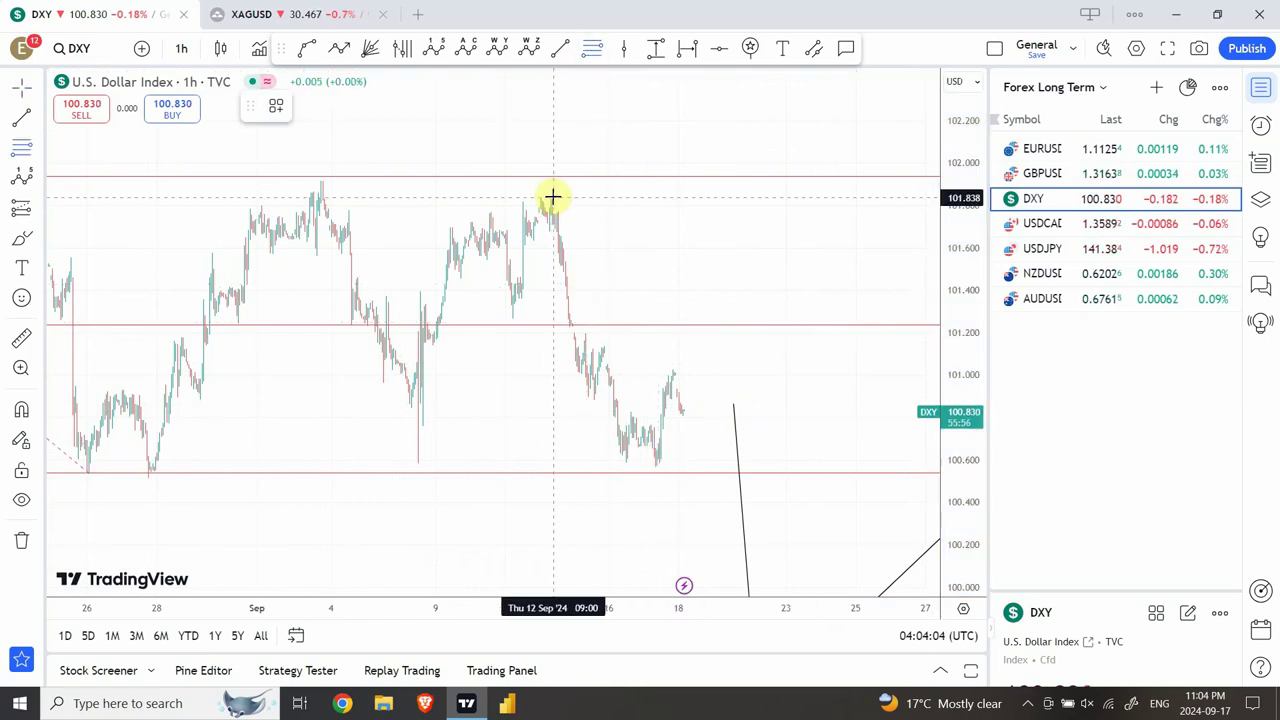
{"action": "left_click_drag", "start_coordinate": [553, 197], "coordinate": [697, 469]}
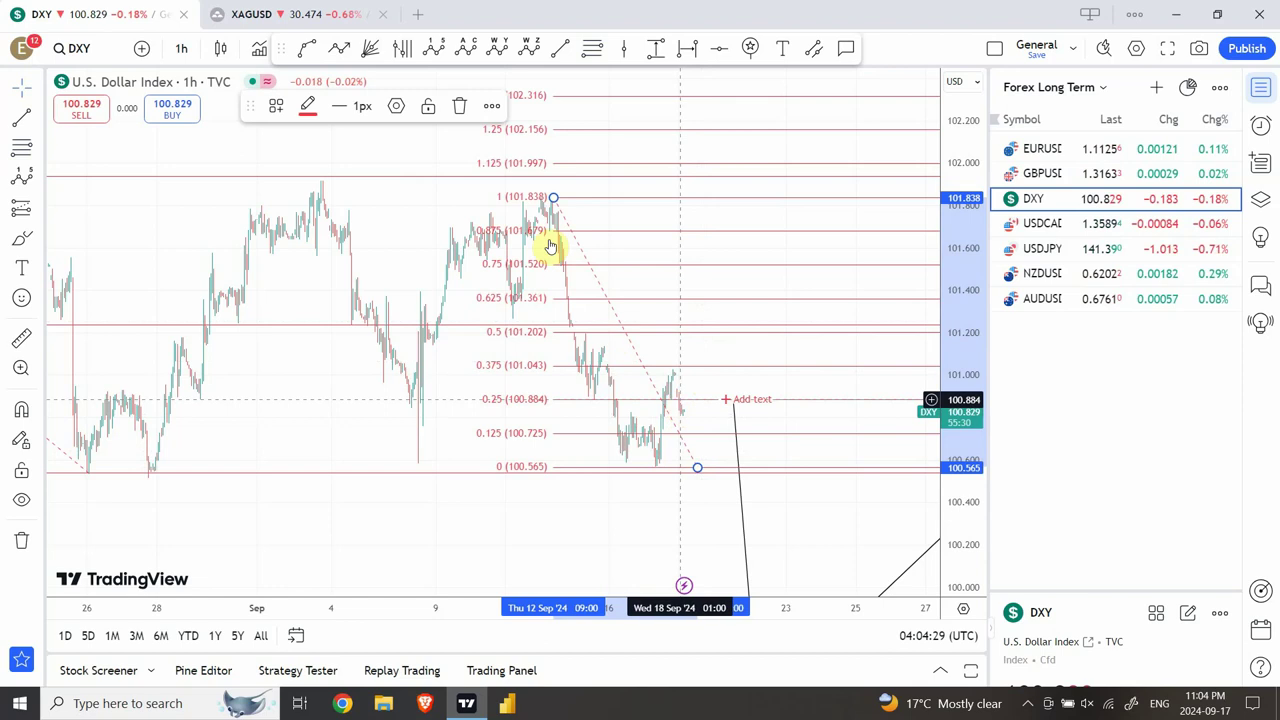
{"action": "mouse_move", "coordinate": [554, 199]}
{"action": "left_mouse_down"}
{"action": "mouse_move", "coordinate": [541, 233]}
{"action": "mouse_move", "coordinate": [533, 200]}
{"action": "left_mouse_up"}
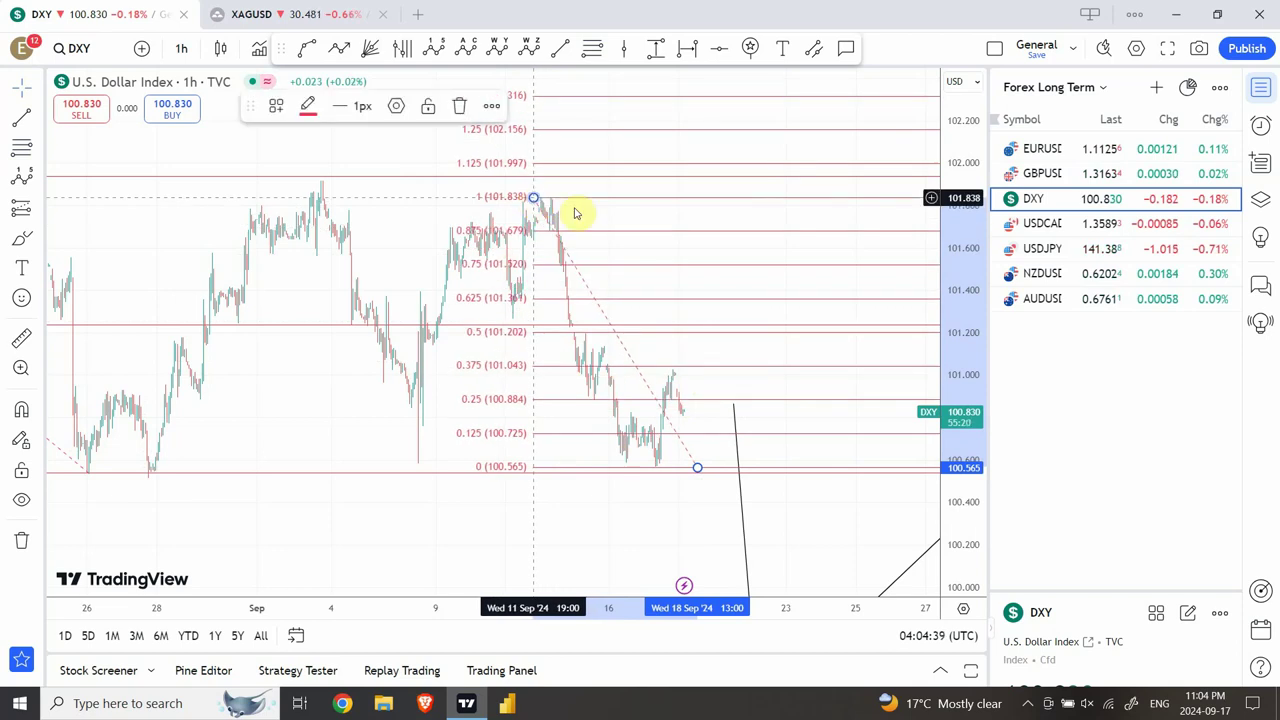
{"action": "left_click", "coordinate": [620, 254]}
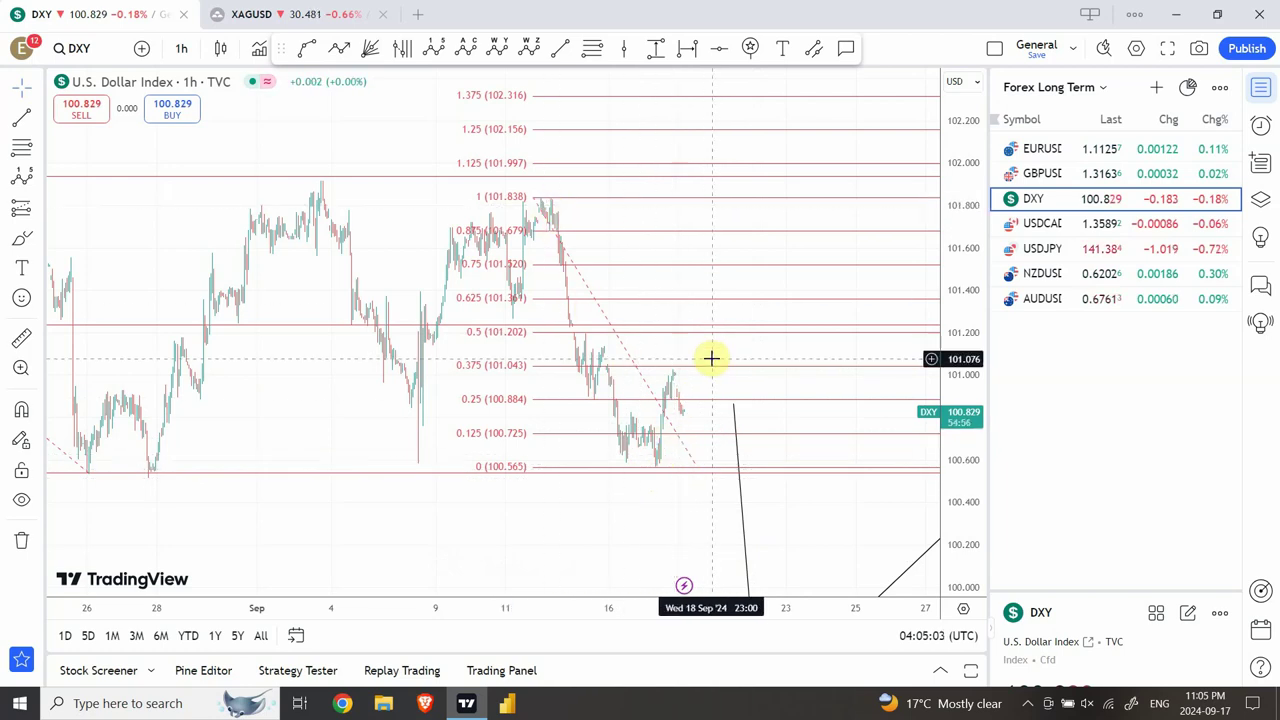
- Delete the old projected path from the U.S. Dollar Index chart
{"action": "left_click_drag", "start_coordinate": [963, 331], "coordinate": [951, 649]}
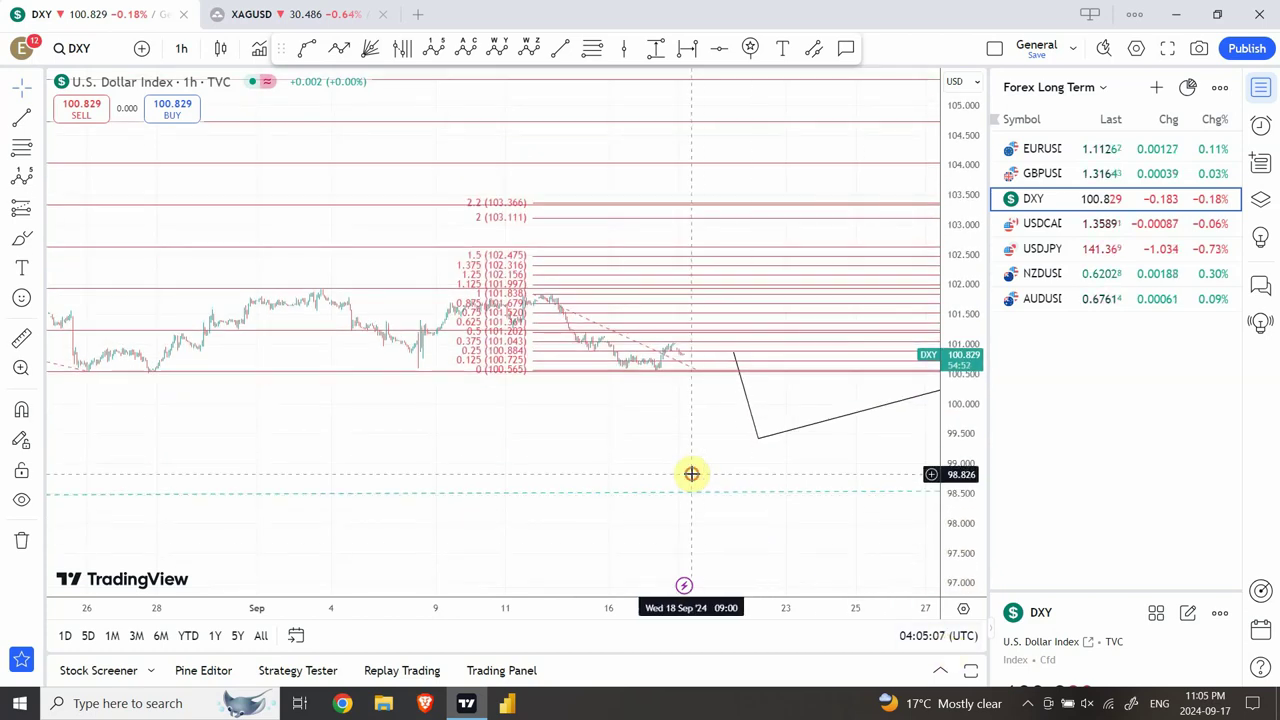
{"action": "left_click_drag", "start_coordinate": [689, 474], "coordinate": [479, 463]}
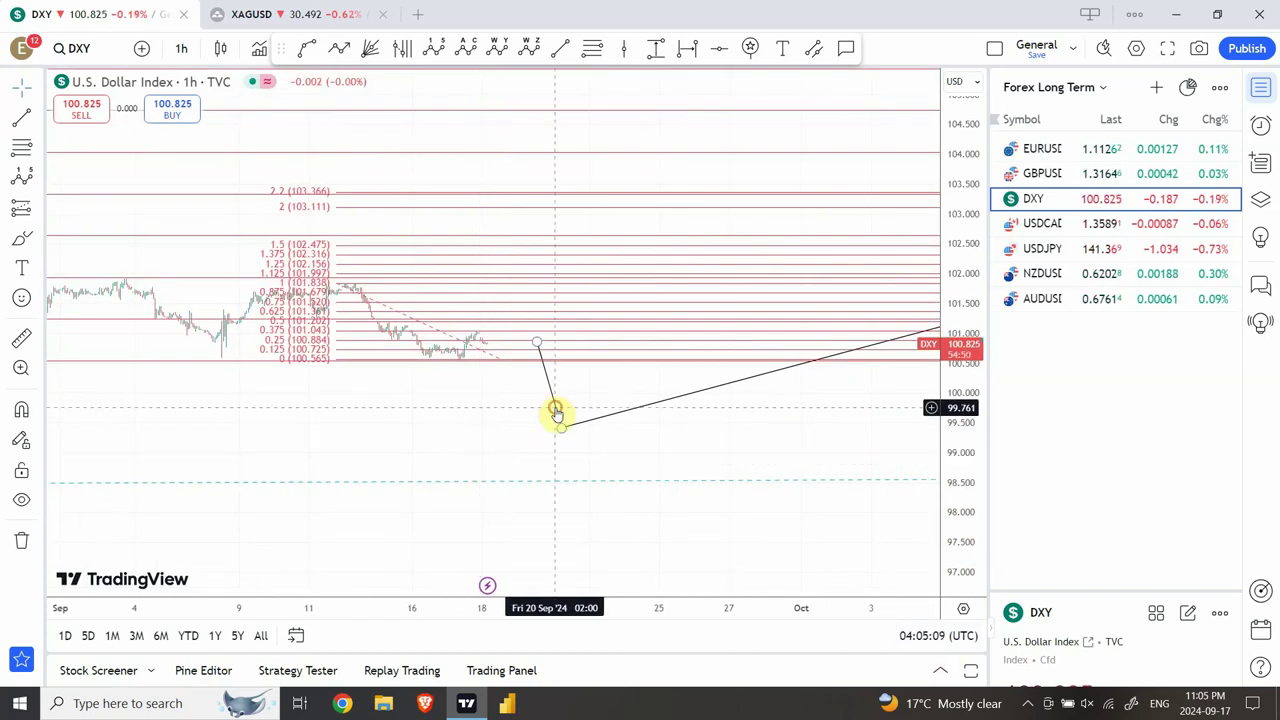
{"action": "left_click", "coordinate": [557, 413]}
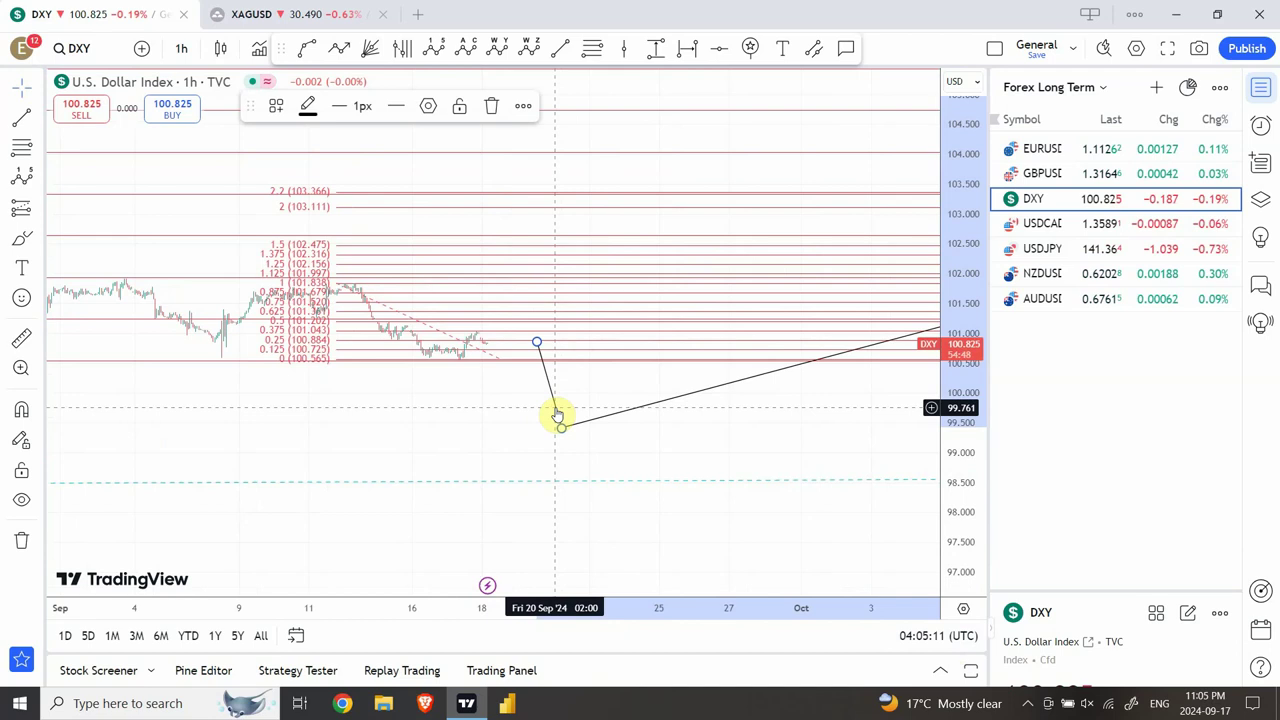
{"action": "key", "text": "Delete"}
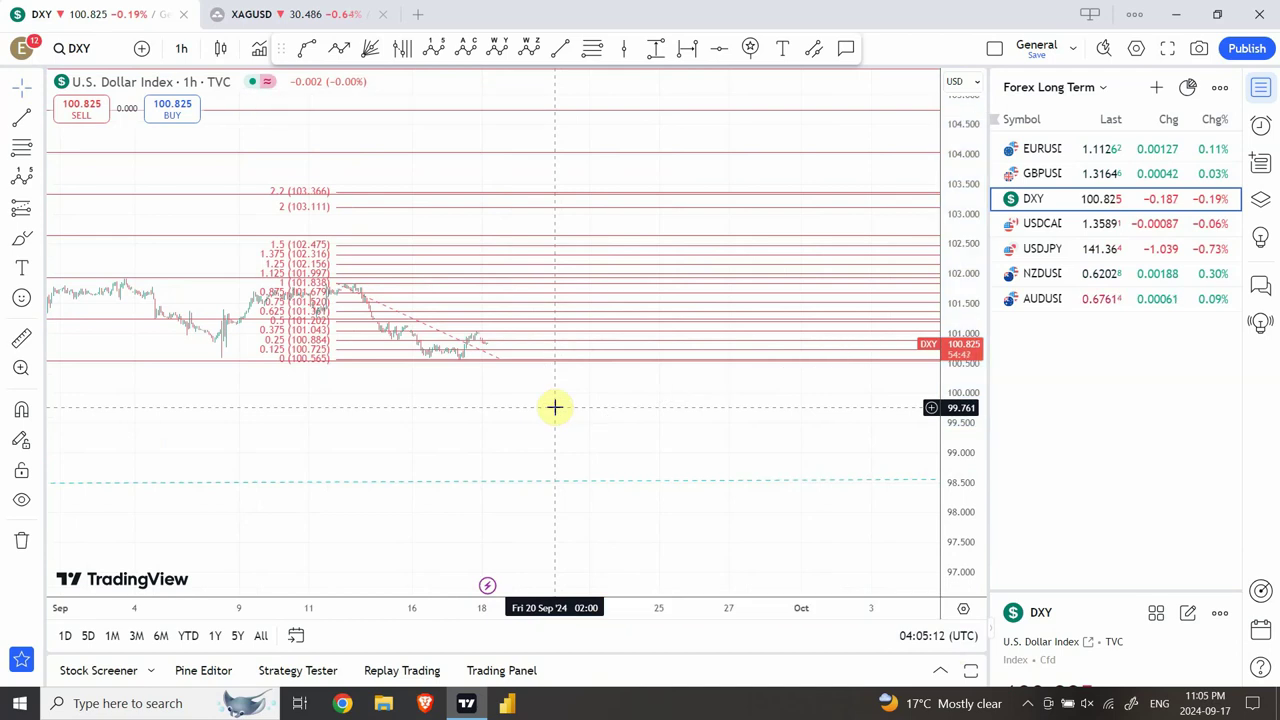
{"action": "left_click", "coordinate": [432, 50]}
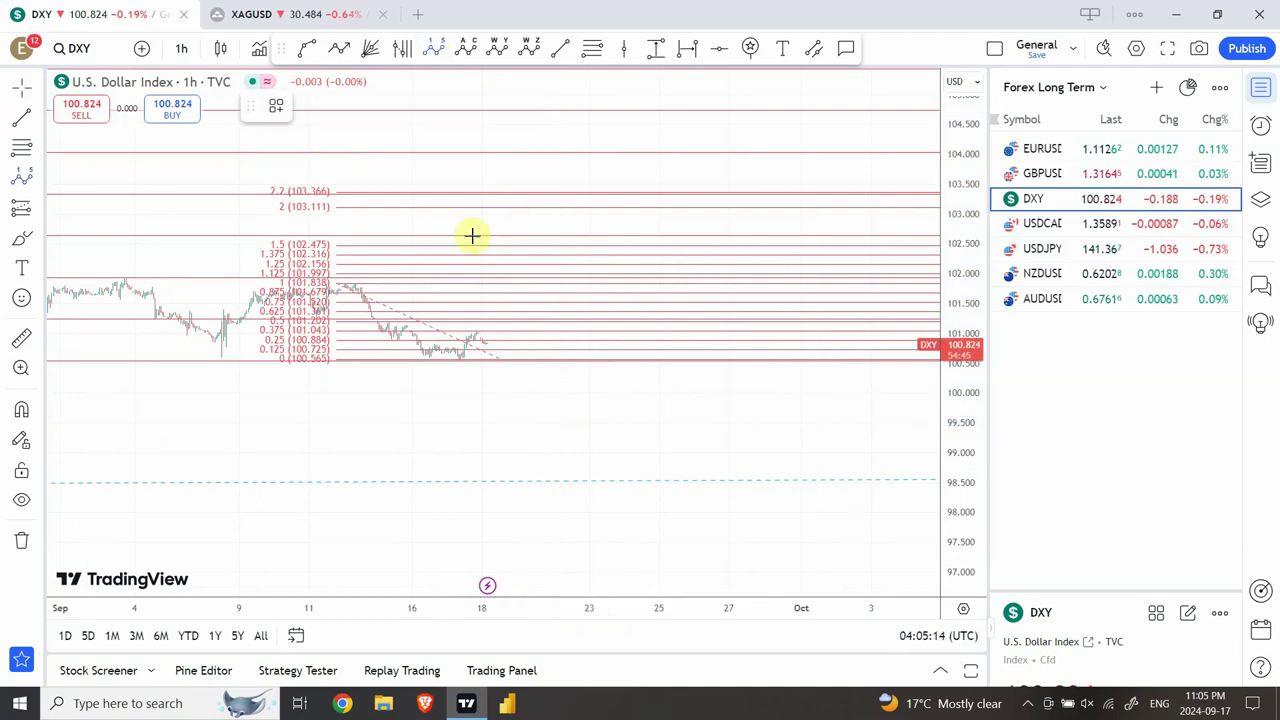
{"action": "left_click", "coordinate": [497, 333]}
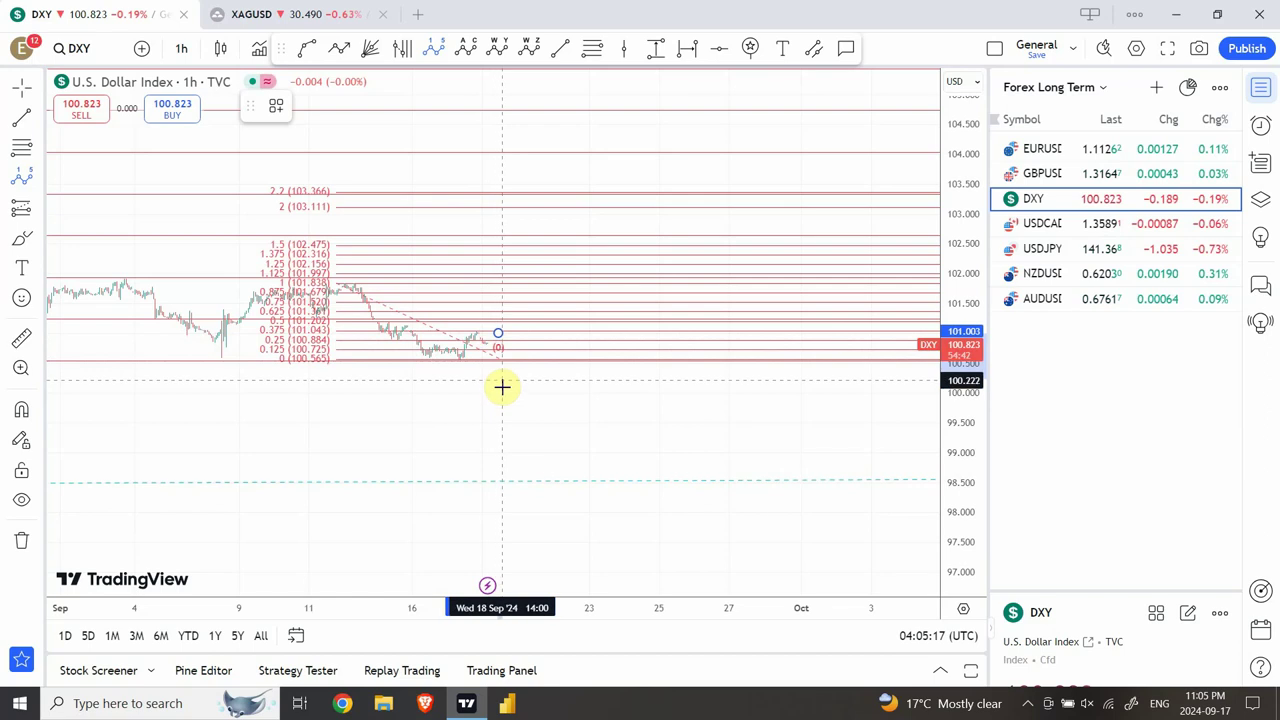
{"action": "left_click", "coordinate": [502, 390]}
{"action": "left_click", "coordinate": [525, 398]}
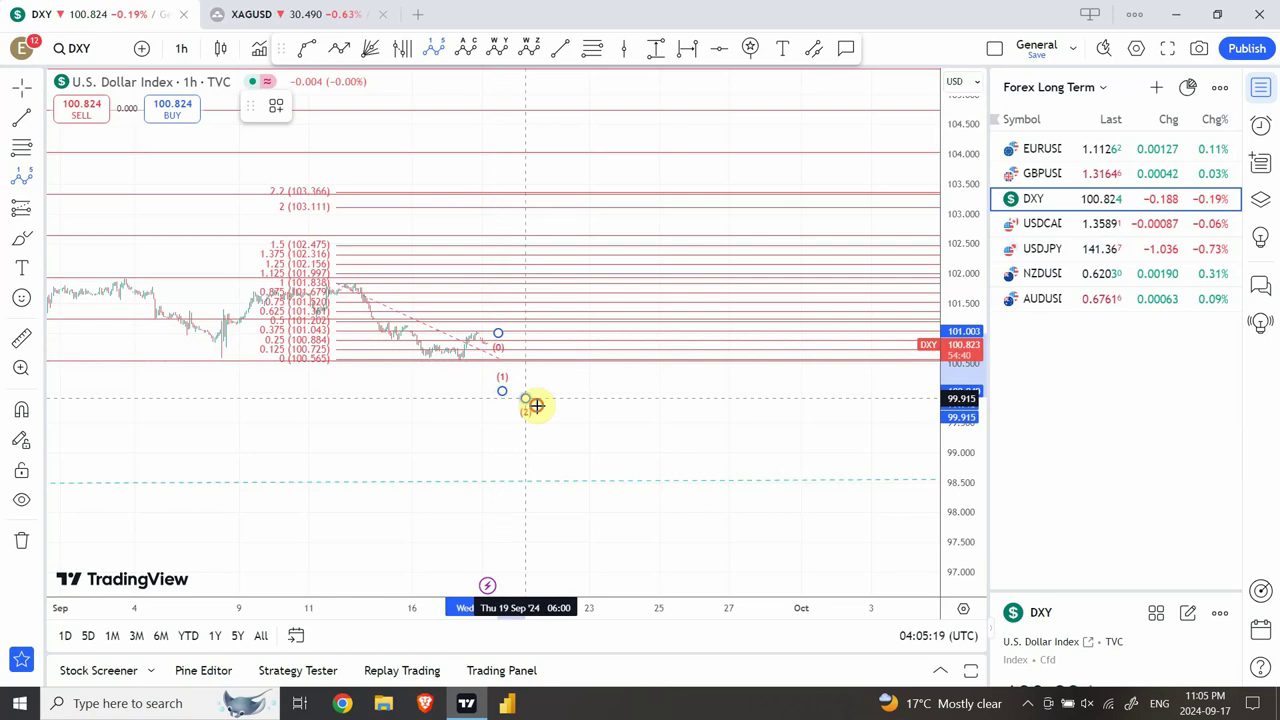
{"action": "left_click", "coordinate": [537, 406]}
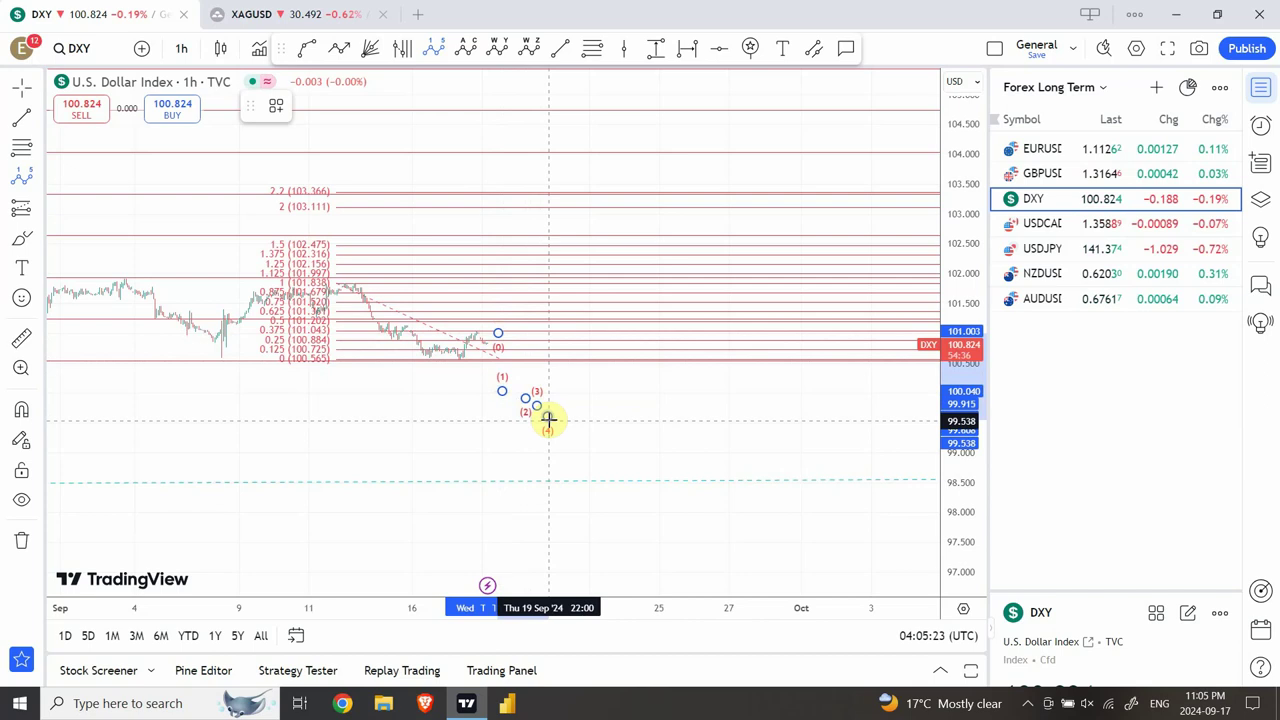
{"action": "left_click", "coordinate": [548, 420]}
{"action": "key", "text": "Delete"}
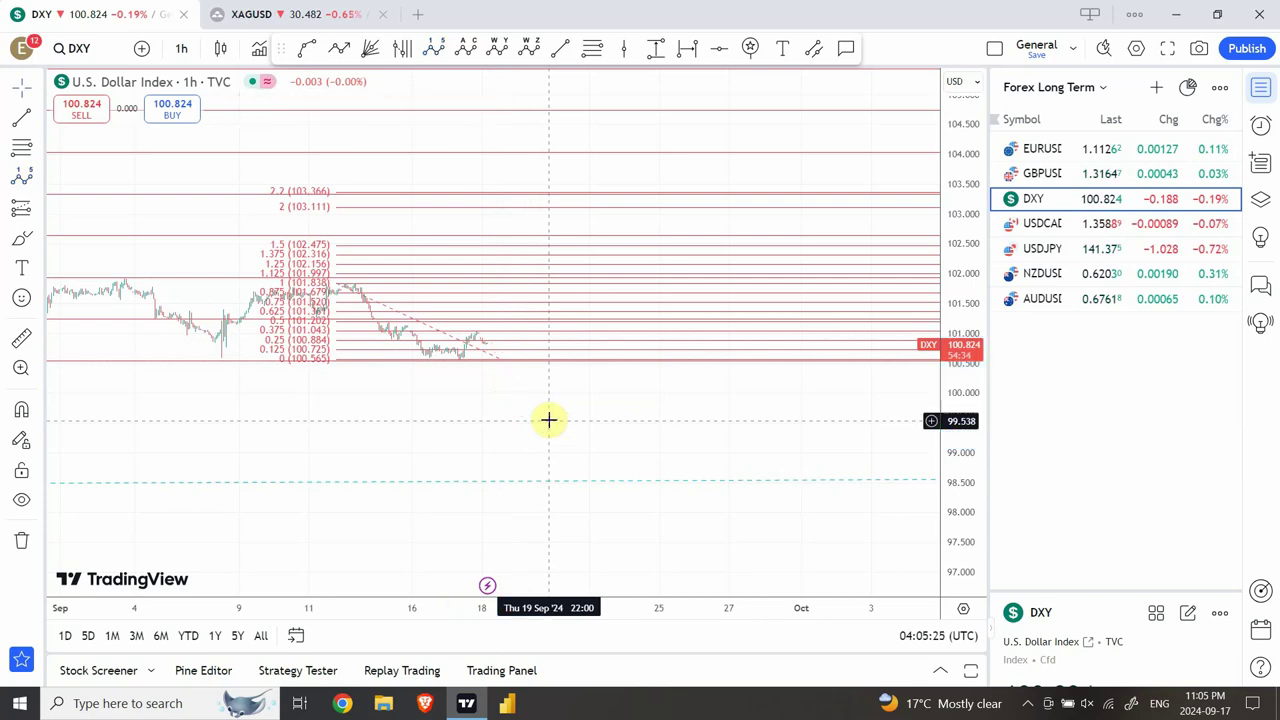
- Draw a projected path from about 100.95 after the latest candles through about 99.54, 99.9 and 98.76 up to about 104.17
{"action": "left_click", "coordinate": [340, 50]}
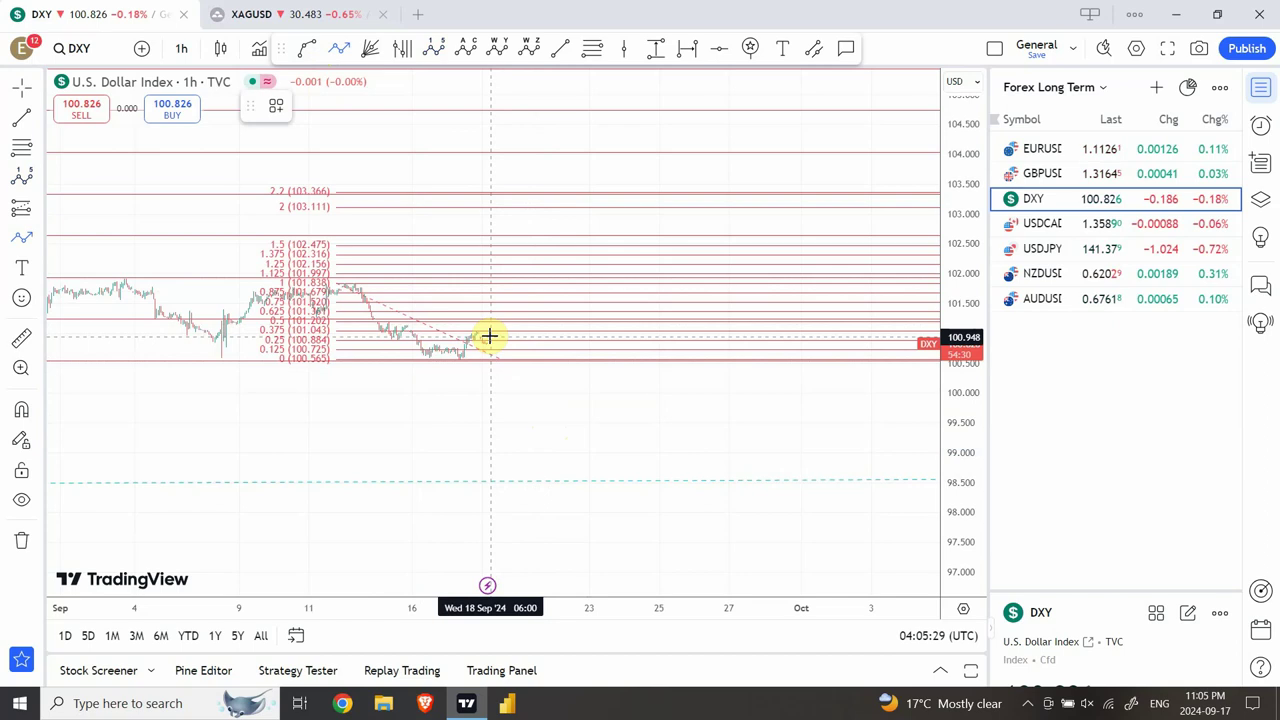
{"action": "left_click", "coordinate": [495, 334]}
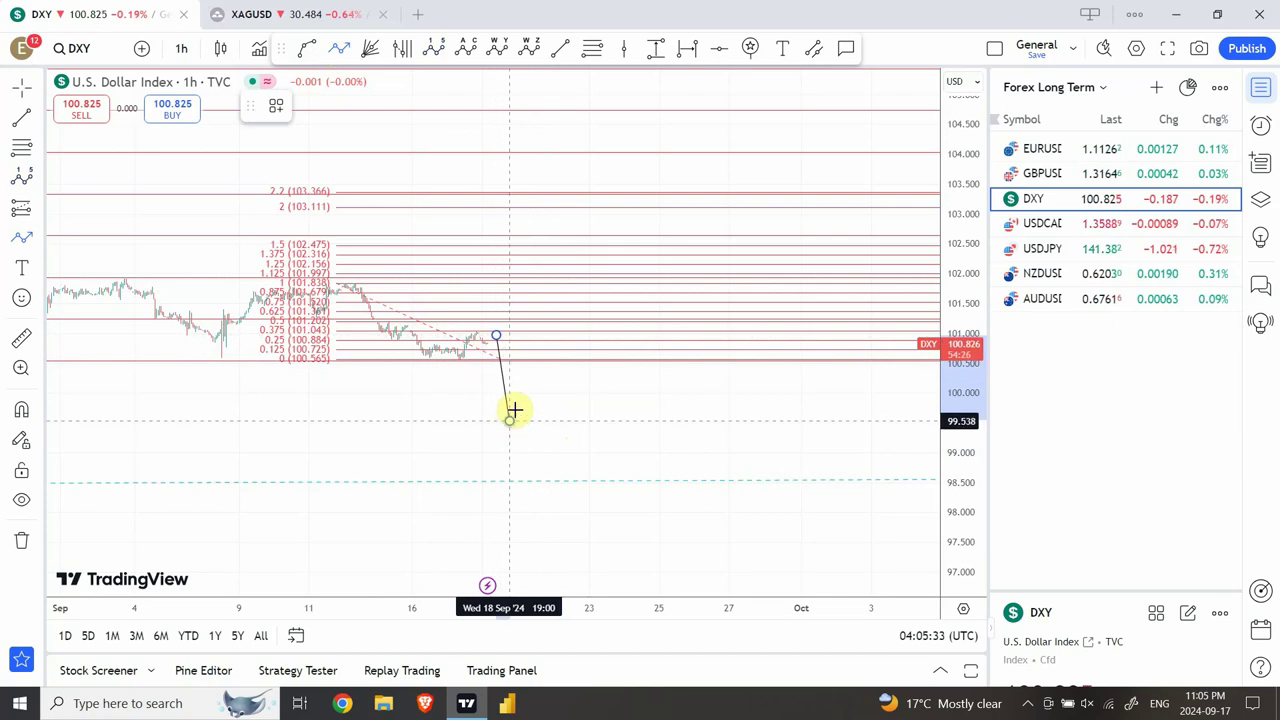
{"action": "left_click", "coordinate": [509, 420]}
{"action": "left_click", "coordinate": [523, 398]}
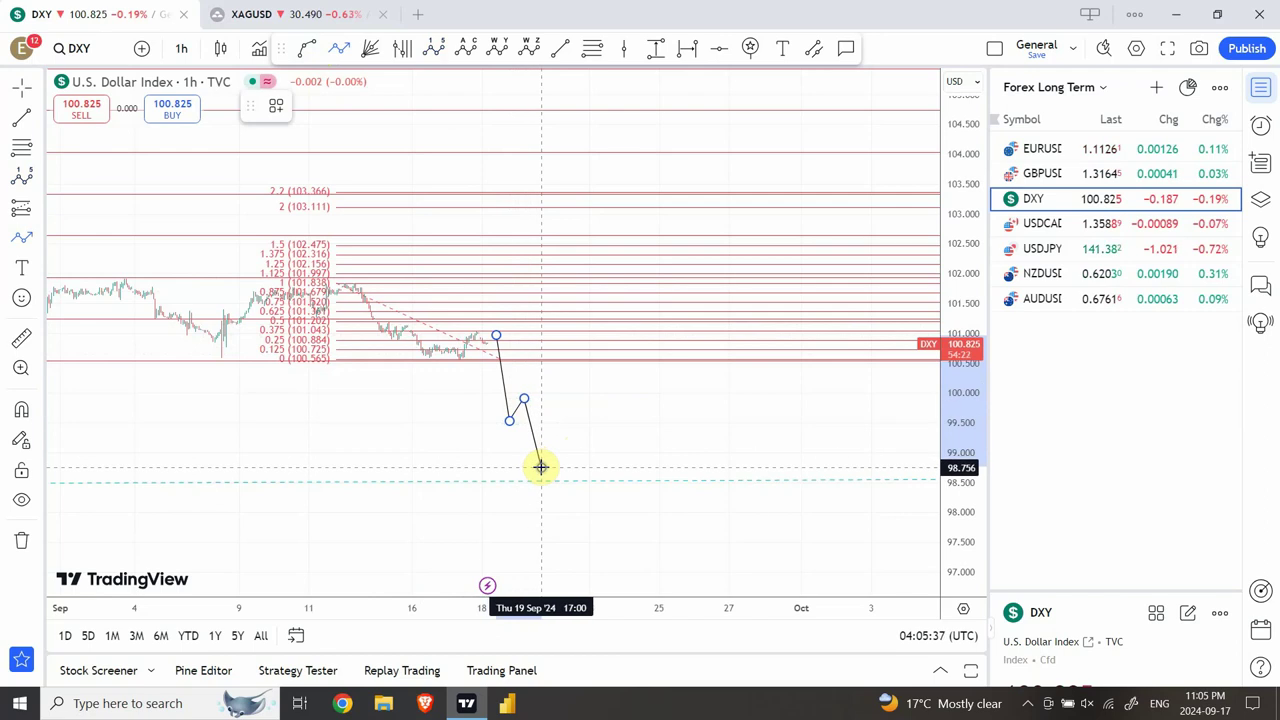
{"action": "left_click", "coordinate": [540, 466]}
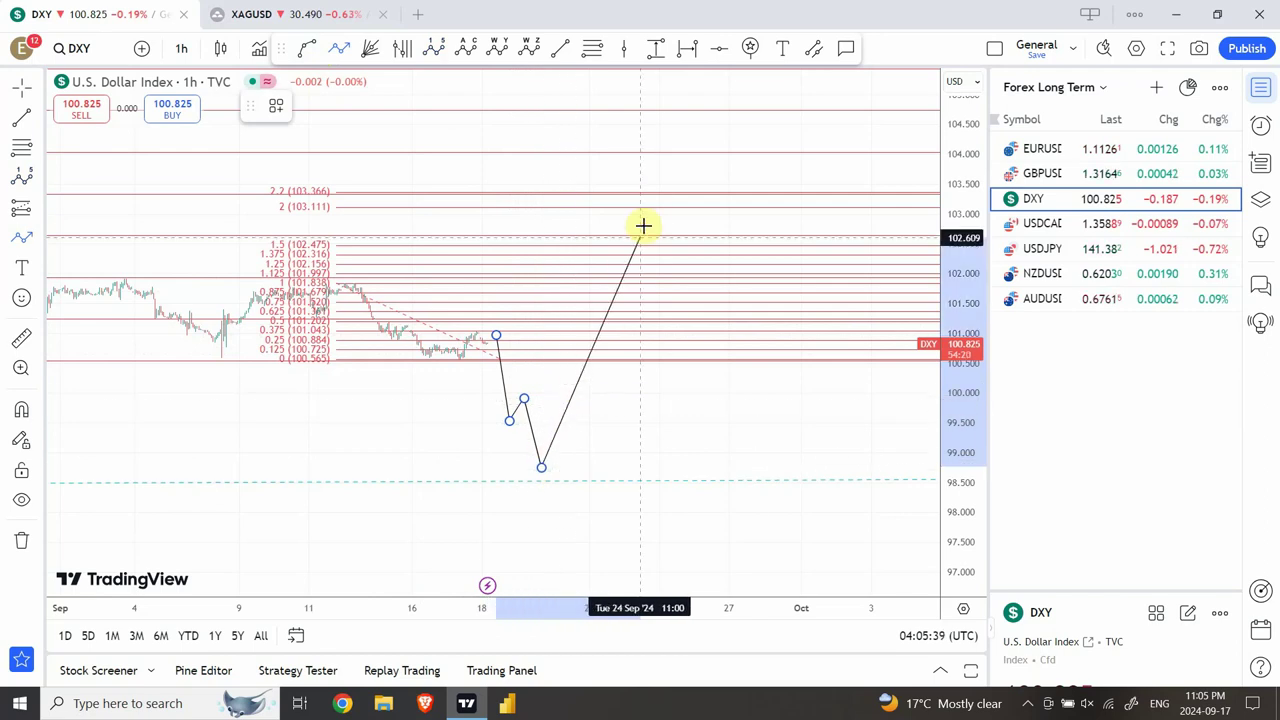
{"action": "left_click", "coordinate": [682, 143]}
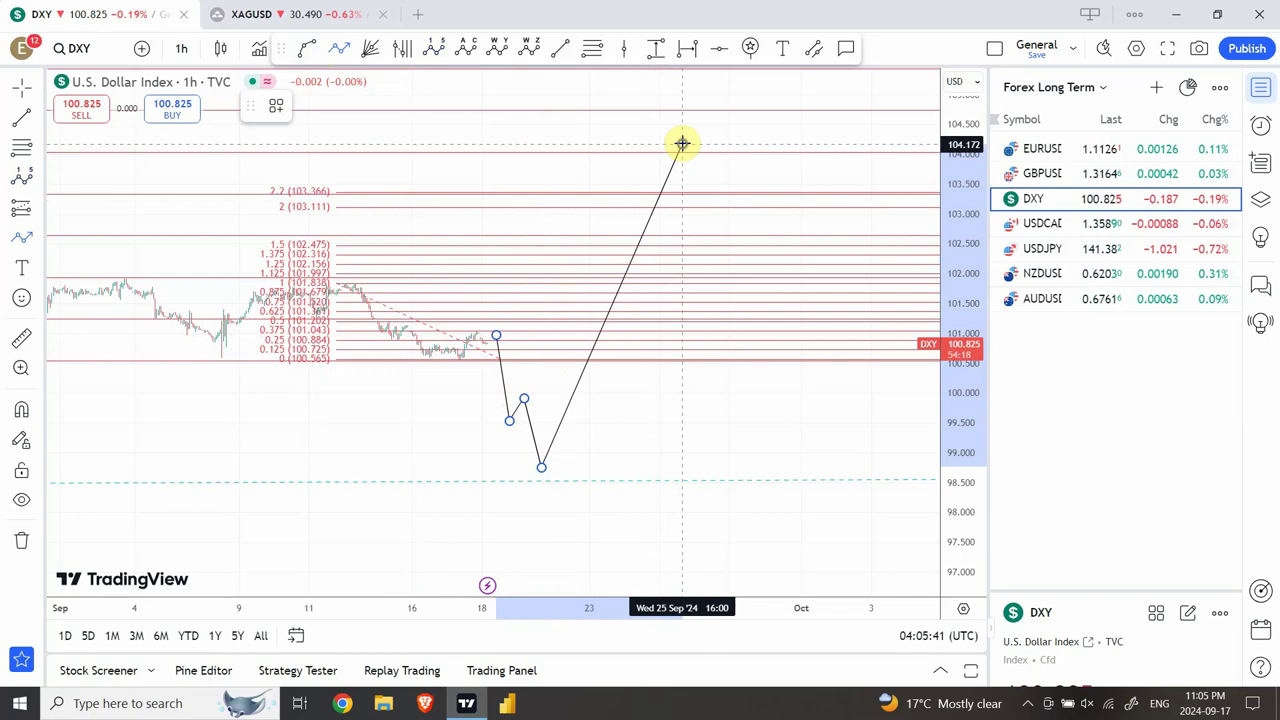
{"action": "left_click", "coordinate": [682, 143]}
{"action": "double_click", "coordinate": [678, 152]}
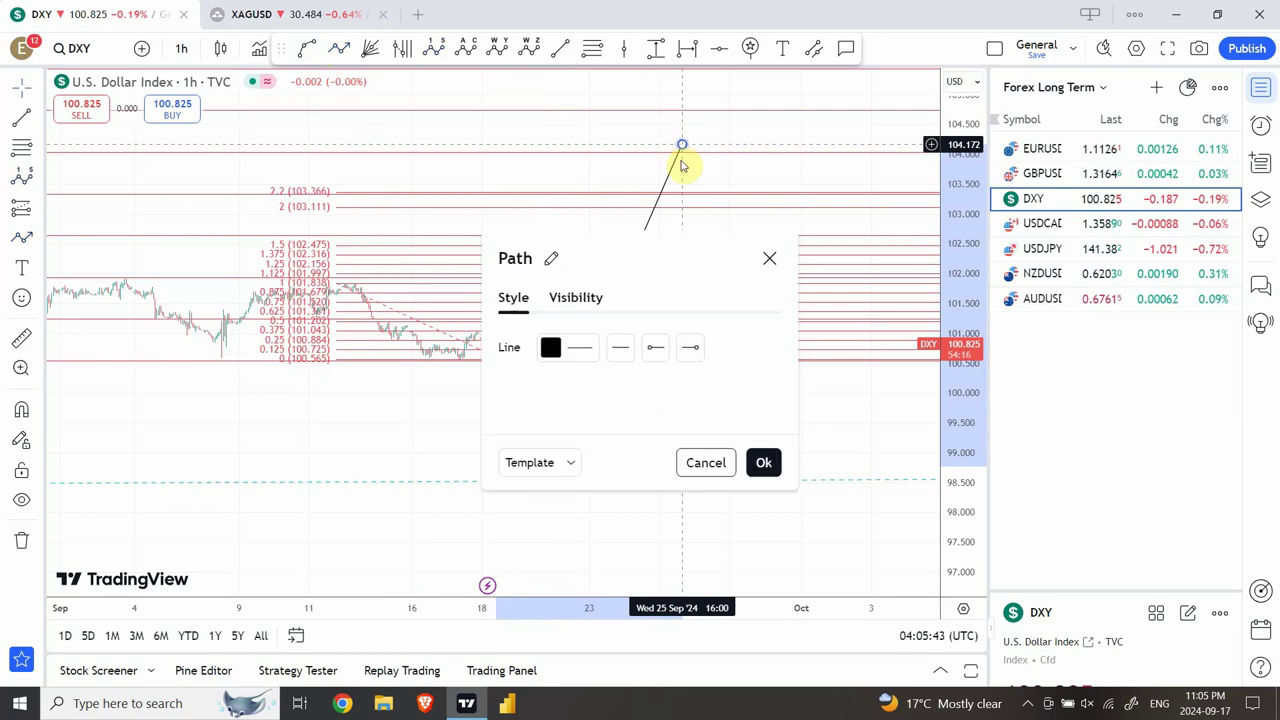
{"action": "left_click", "coordinate": [763, 463]}
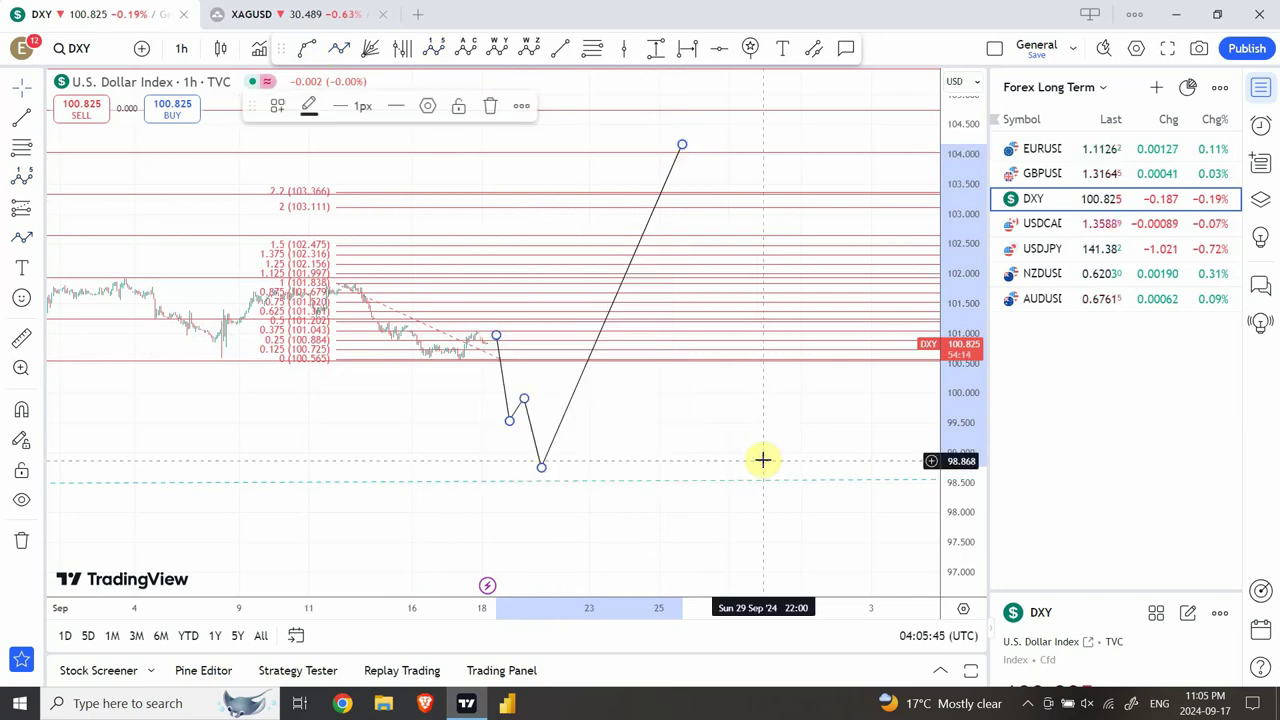
{"action": "left_click", "coordinate": [668, 431]}
{"action": "left_click_drag", "start_coordinate": [966, 486], "coordinate": [1014, 250]}
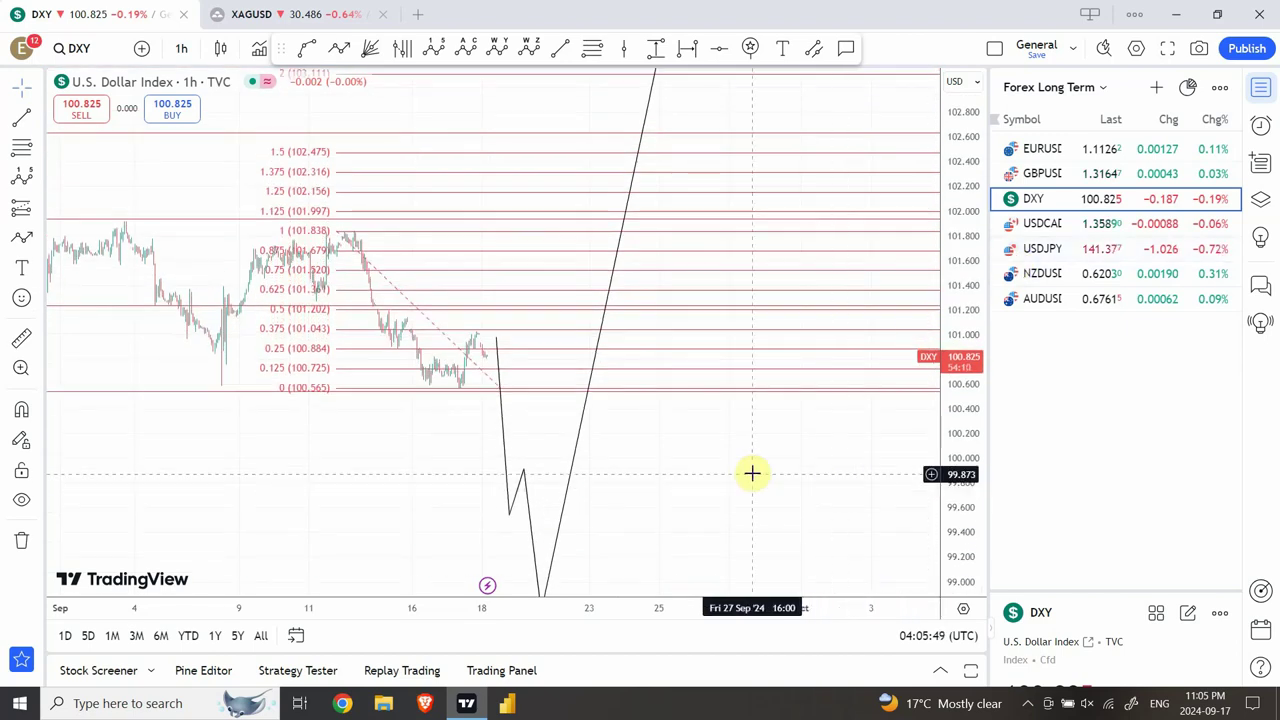
- Switch to the Miners Gold and Silver watchlist and open the XAUUSD chart
{"action": "left_click", "coordinate": [1105, 90]}
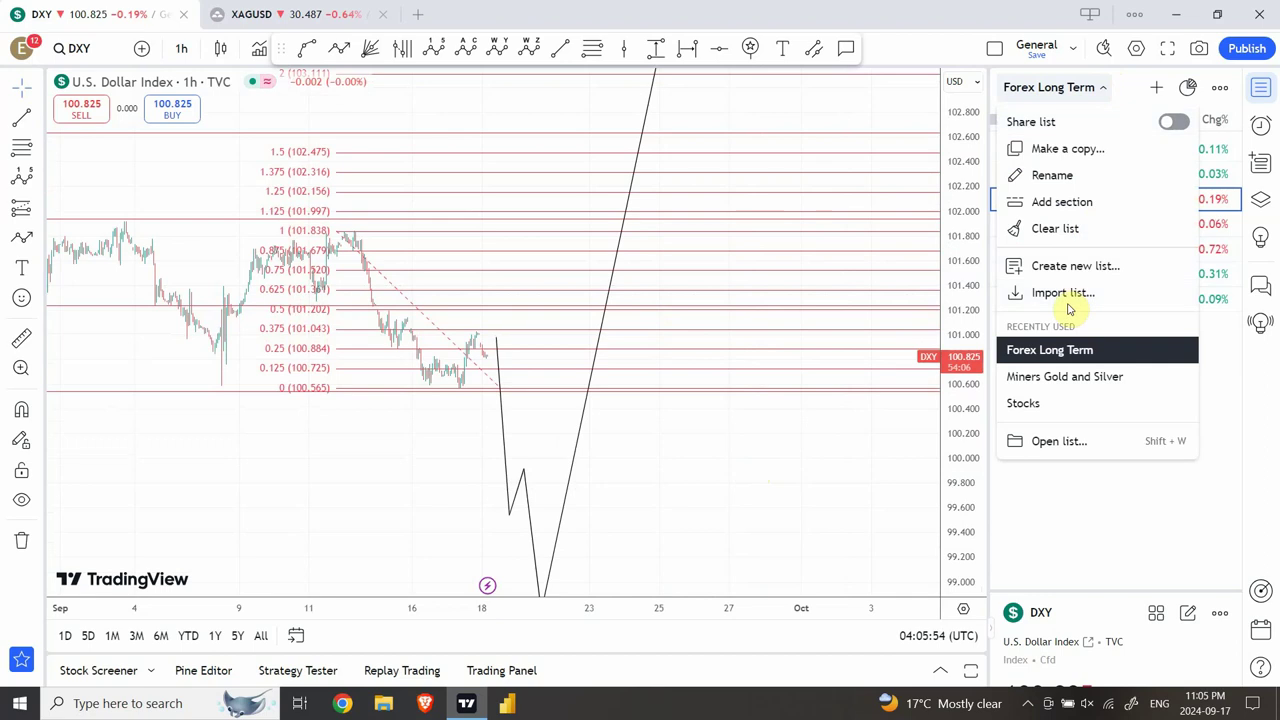
{"action": "left_click", "coordinate": [1068, 379]}
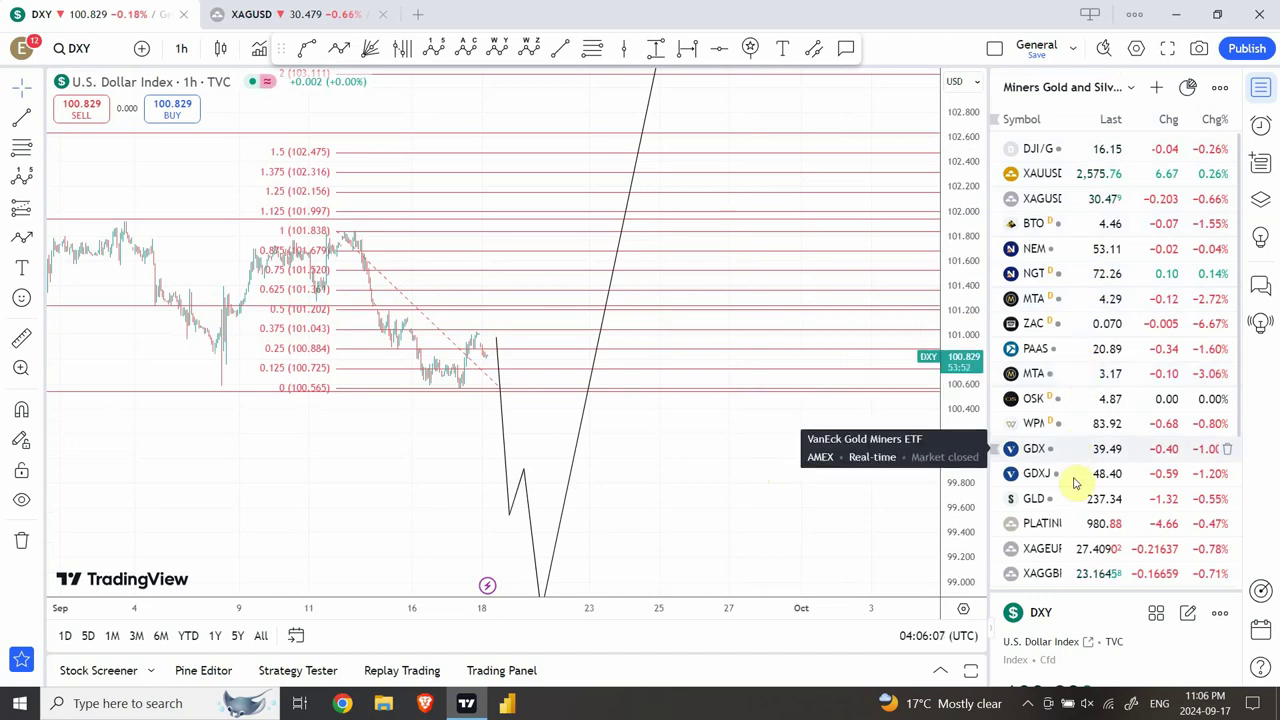
{"action": "left_click", "coordinate": [1107, 180]}
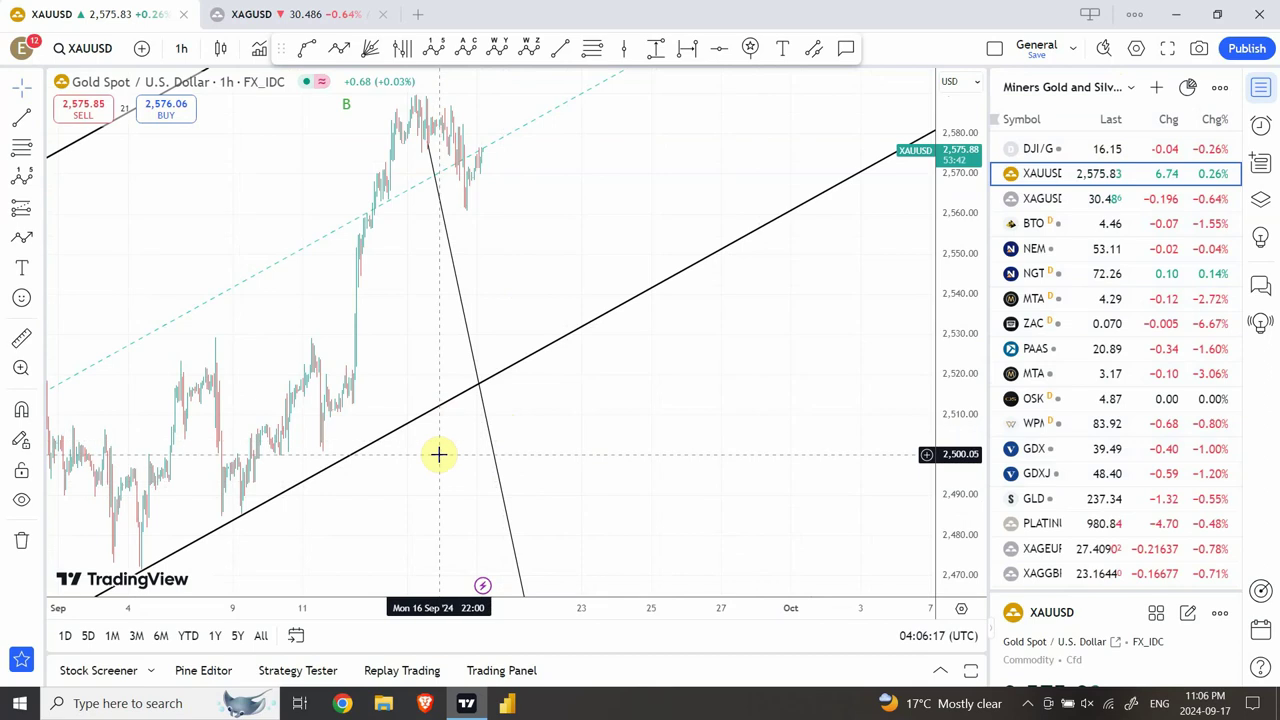
{"action": "left_click_drag", "start_coordinate": [666, 376], "coordinate": [721, 365]}
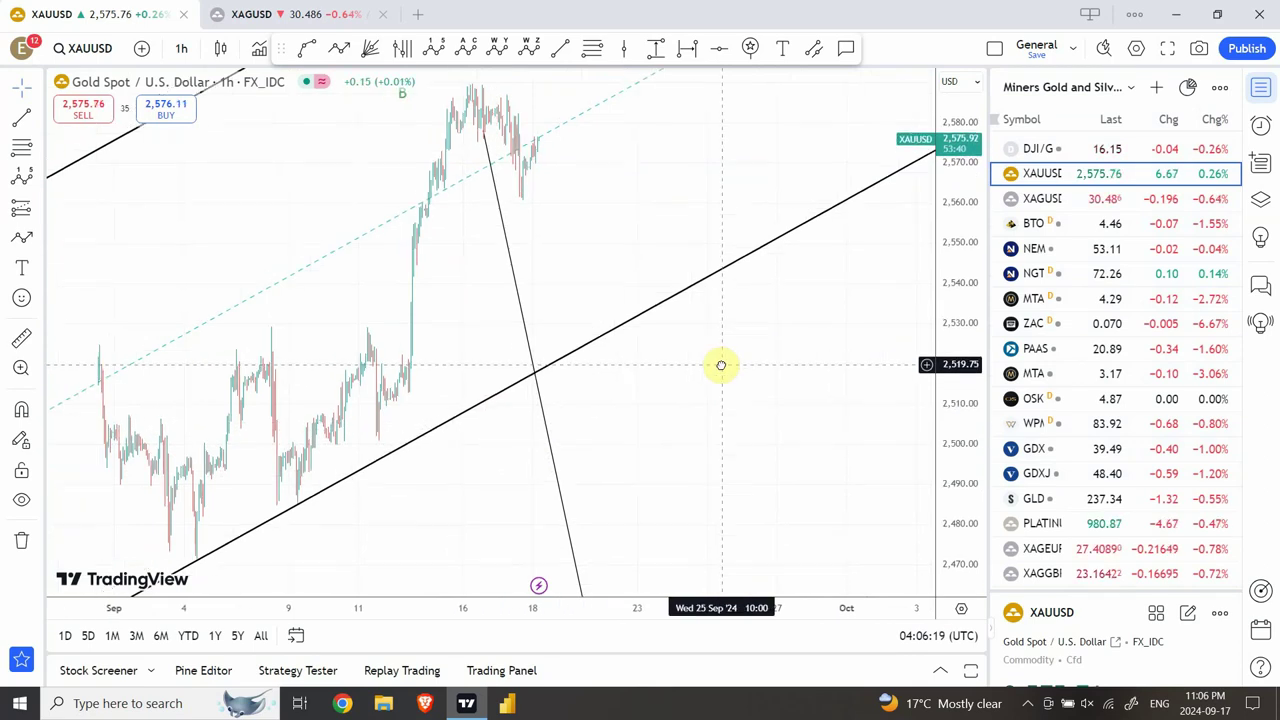
- Set the gold chart to the 4-hour interval and show the A-B-C correction down to the 2,279.08 level
{"action": "left_click", "coordinate": [185, 54]}
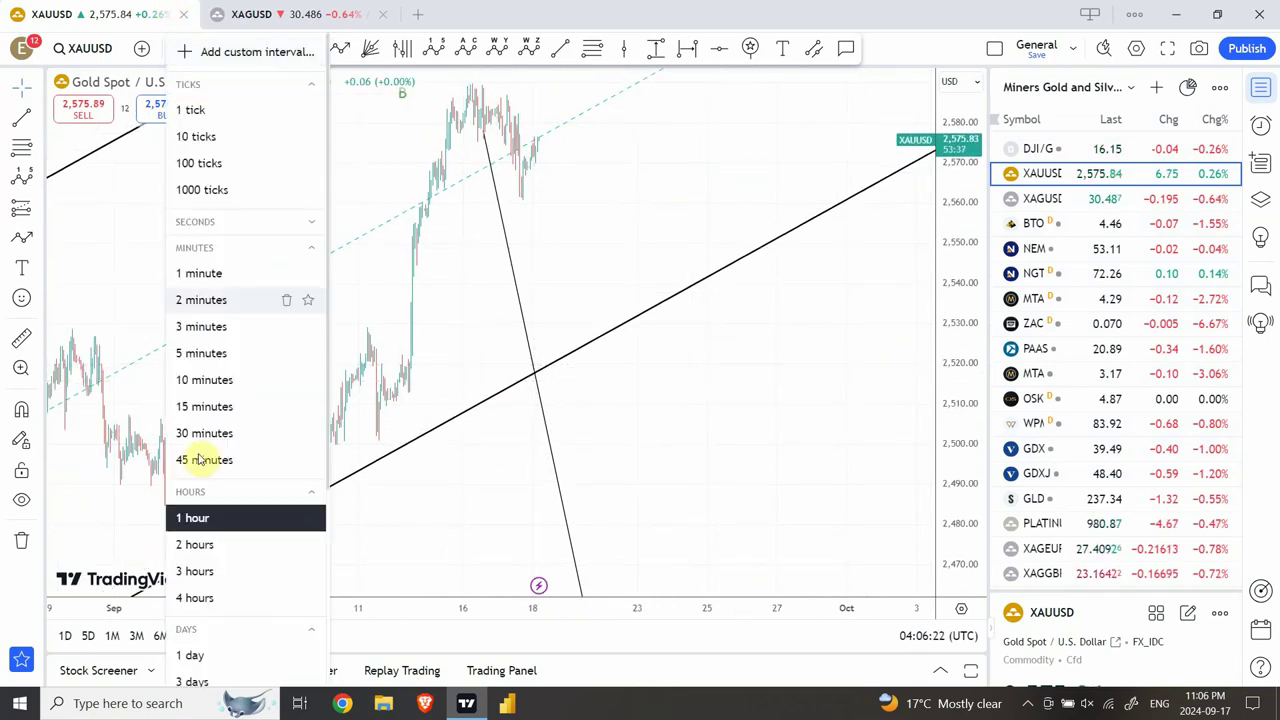
{"action": "left_click", "coordinate": [204, 600]}
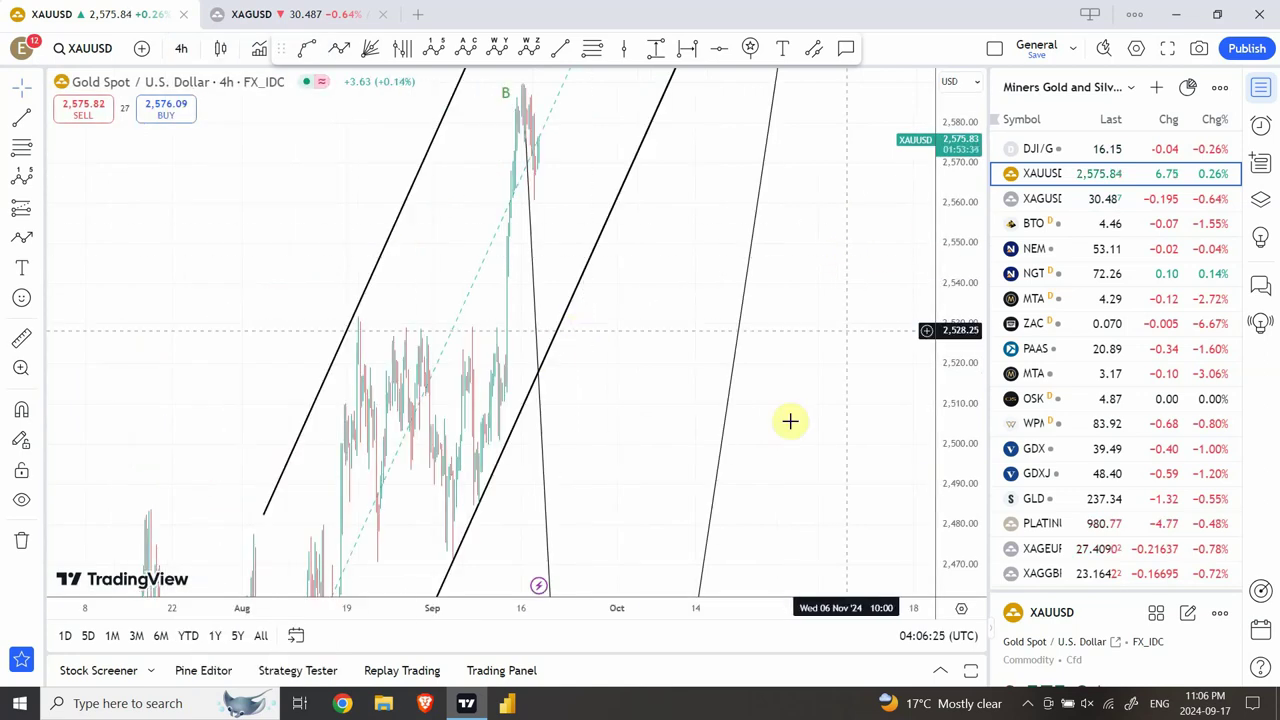
{"action": "left_click_drag", "start_coordinate": [951, 294], "coordinate": [920, 603]}
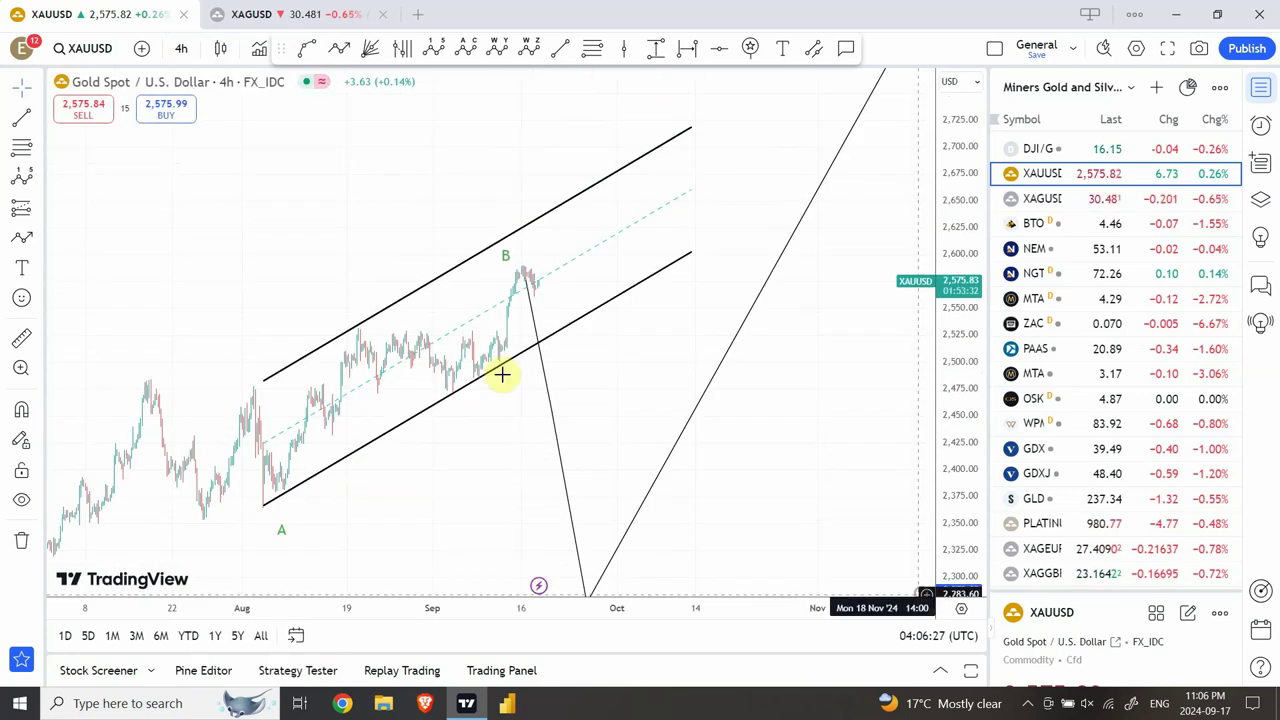
{"action": "left_click_drag", "start_coordinate": [264, 264], "coordinate": [631, 243]}
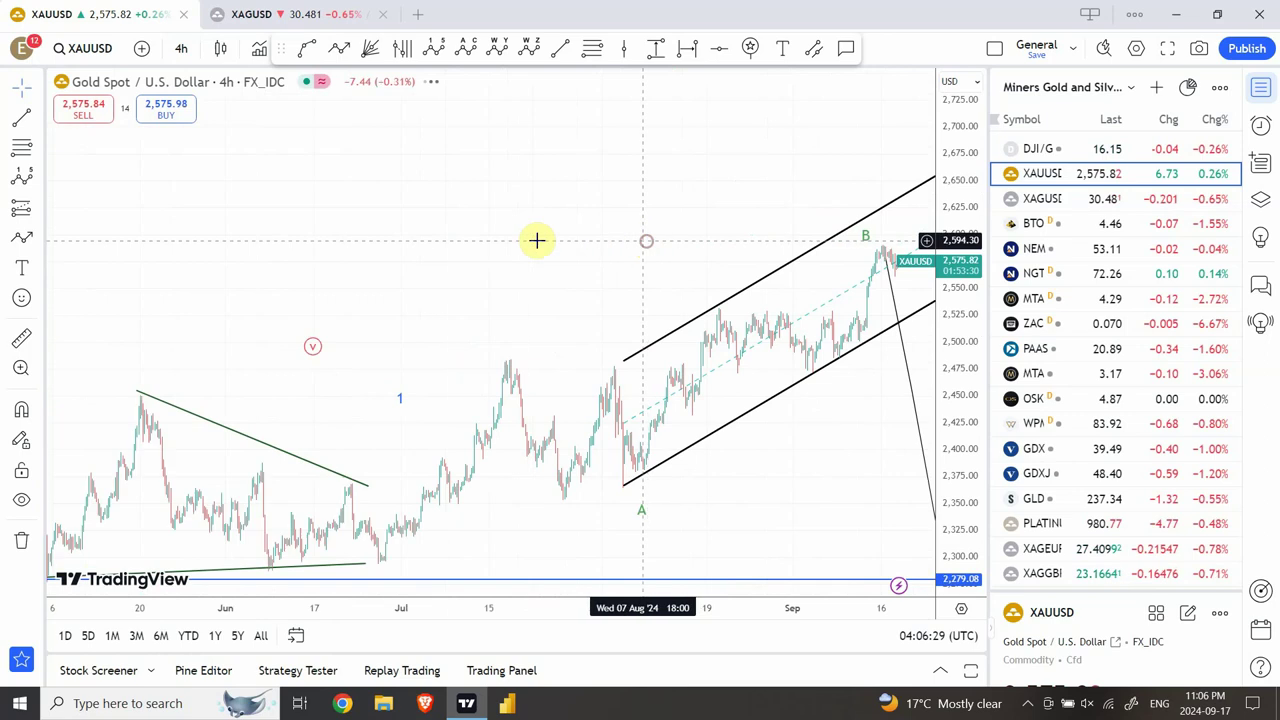
{"action": "left_click_drag", "start_coordinate": [642, 256], "coordinate": [580, 152]}
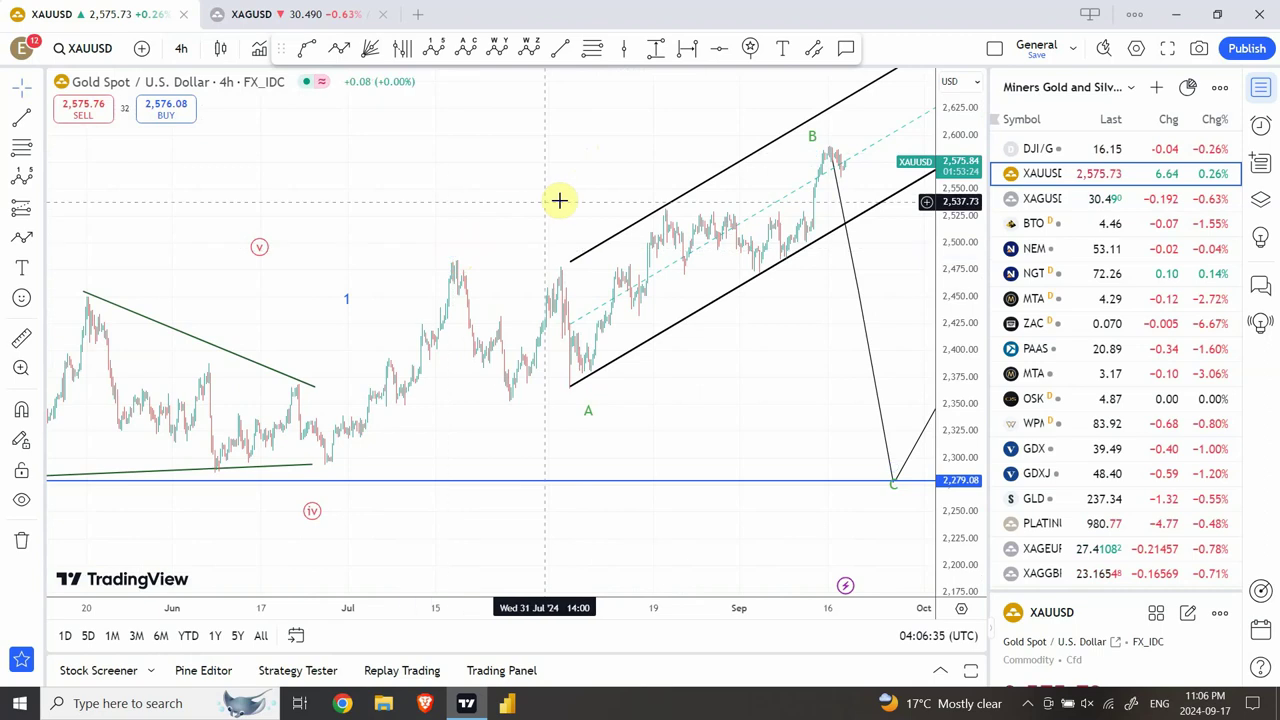
- Examine the gold chart's rising channel, checking its upper boundary above the wave B high
{"action": "left_click_drag", "start_coordinate": [543, 206], "coordinate": [432, 228]}
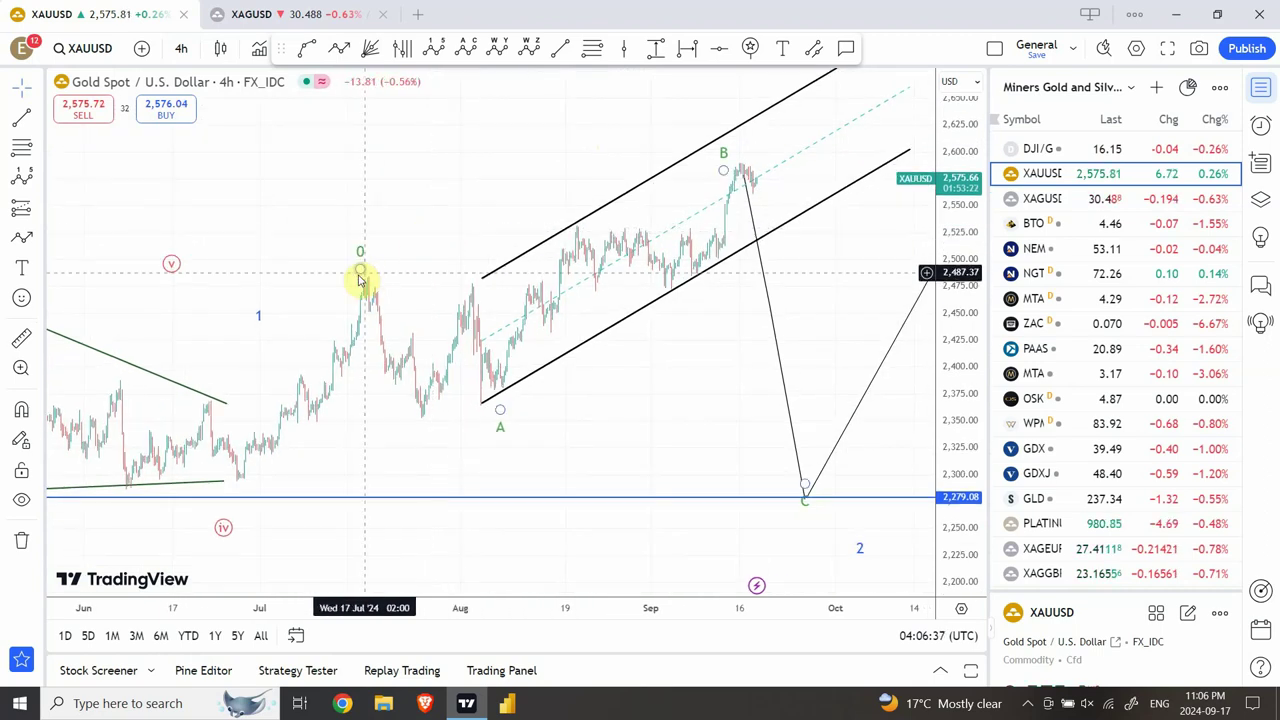
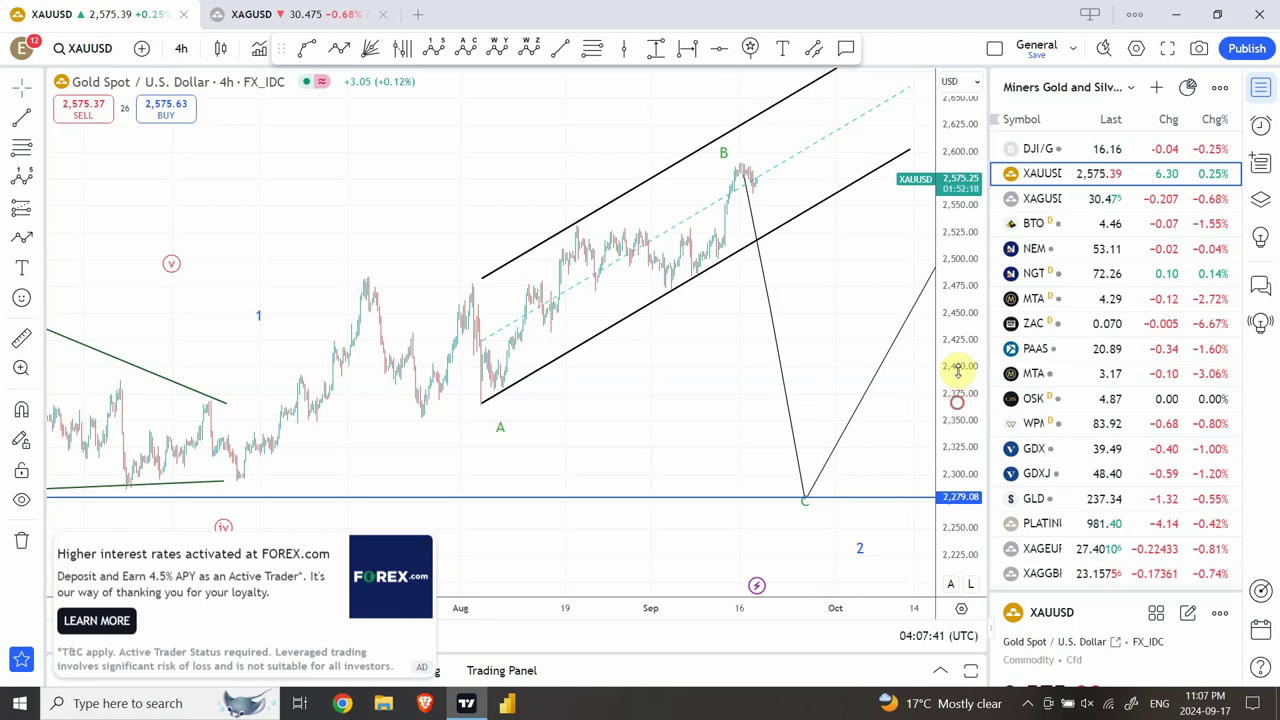
{"action": "left_click_drag", "start_coordinate": [957, 366], "coordinate": [969, 160]}
{"action": "left_click_drag", "start_coordinate": [826, 257], "coordinate": [850, 275]}
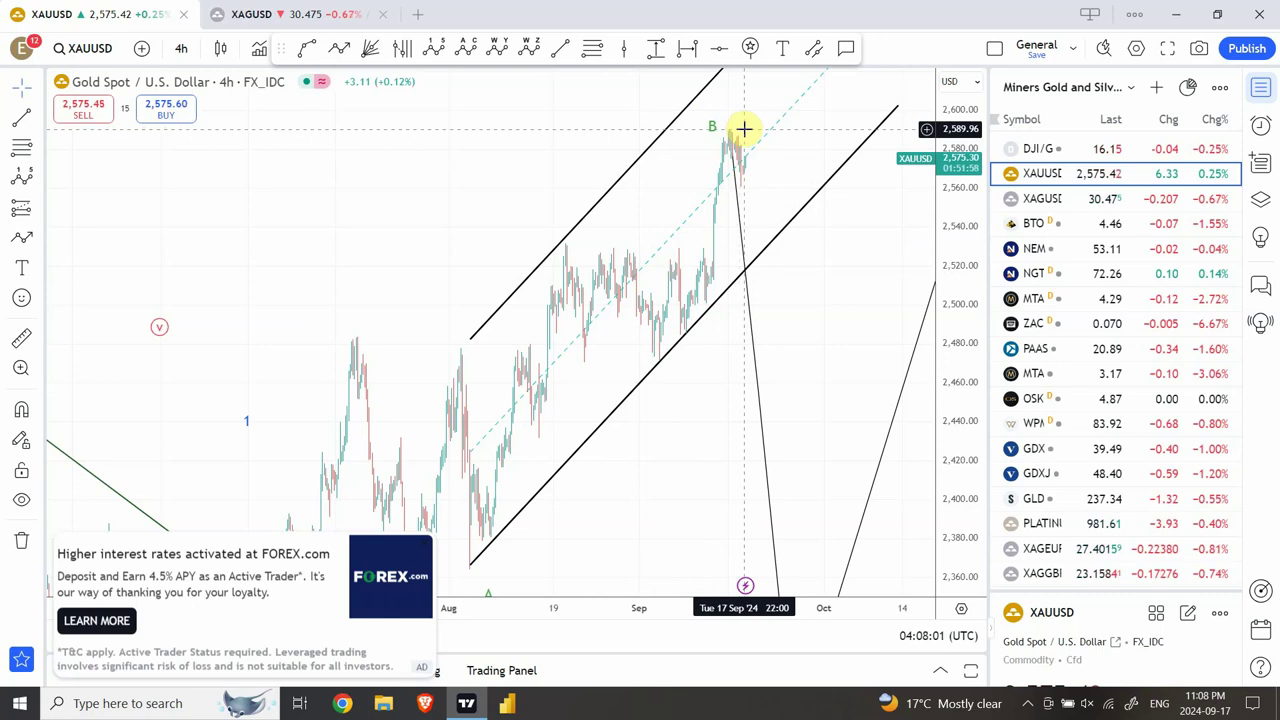
{"action": "left_click_drag", "start_coordinate": [603, 114], "coordinate": [549, 222]}
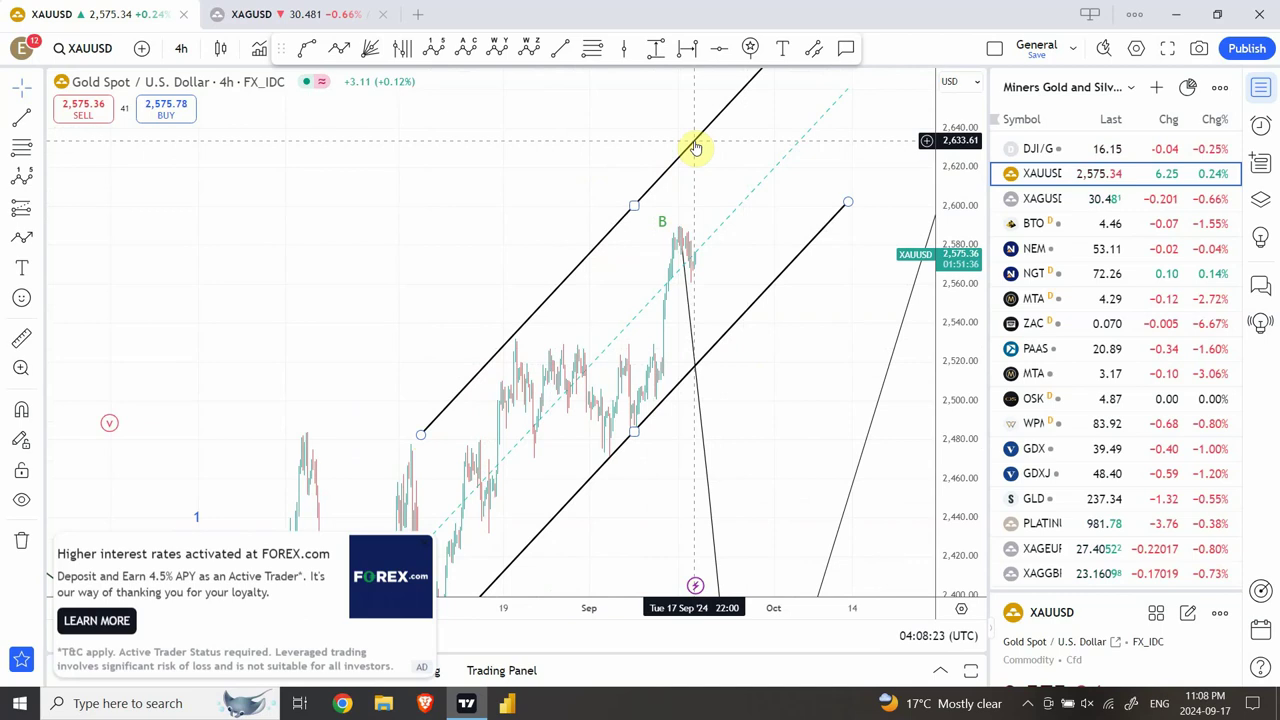
{"action": "left_click", "coordinate": [786, 480]}
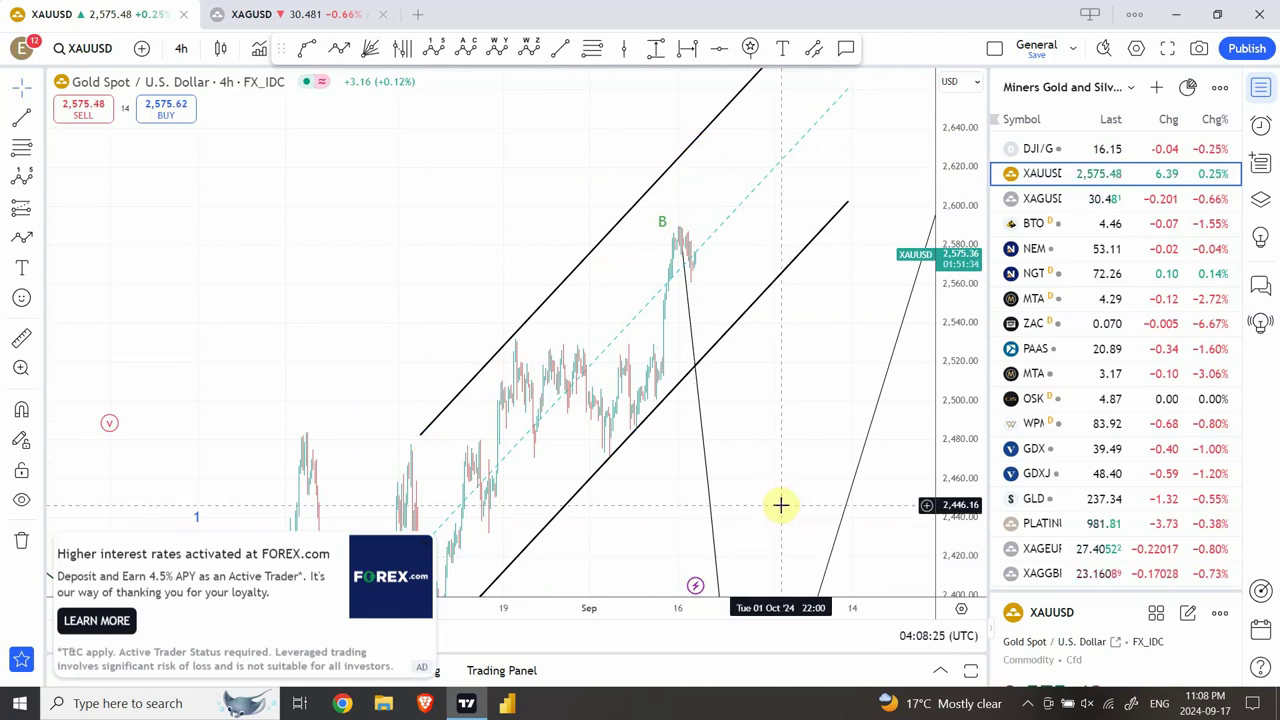
{"action": "left_click", "coordinate": [692, 149]}
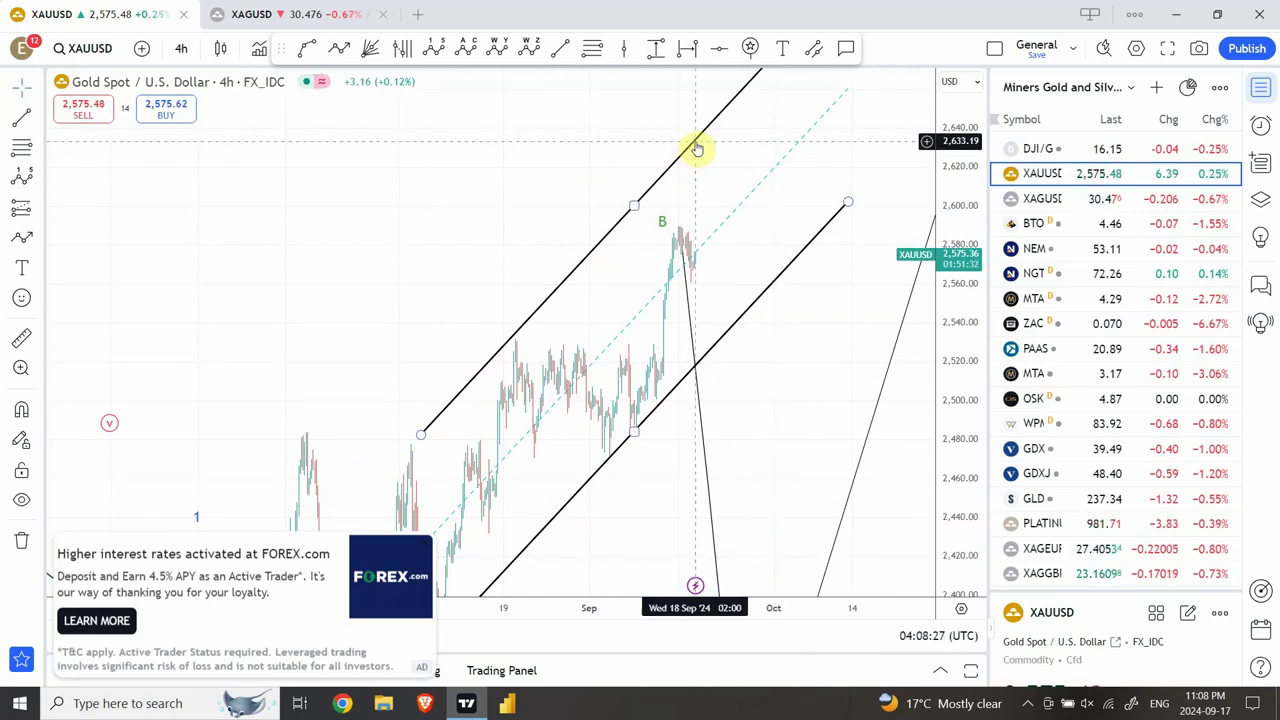
- Set the gold chart to the 15-minute interval and enlarge the price action after the wave B high
{"action": "left_click", "coordinate": [181, 48]}
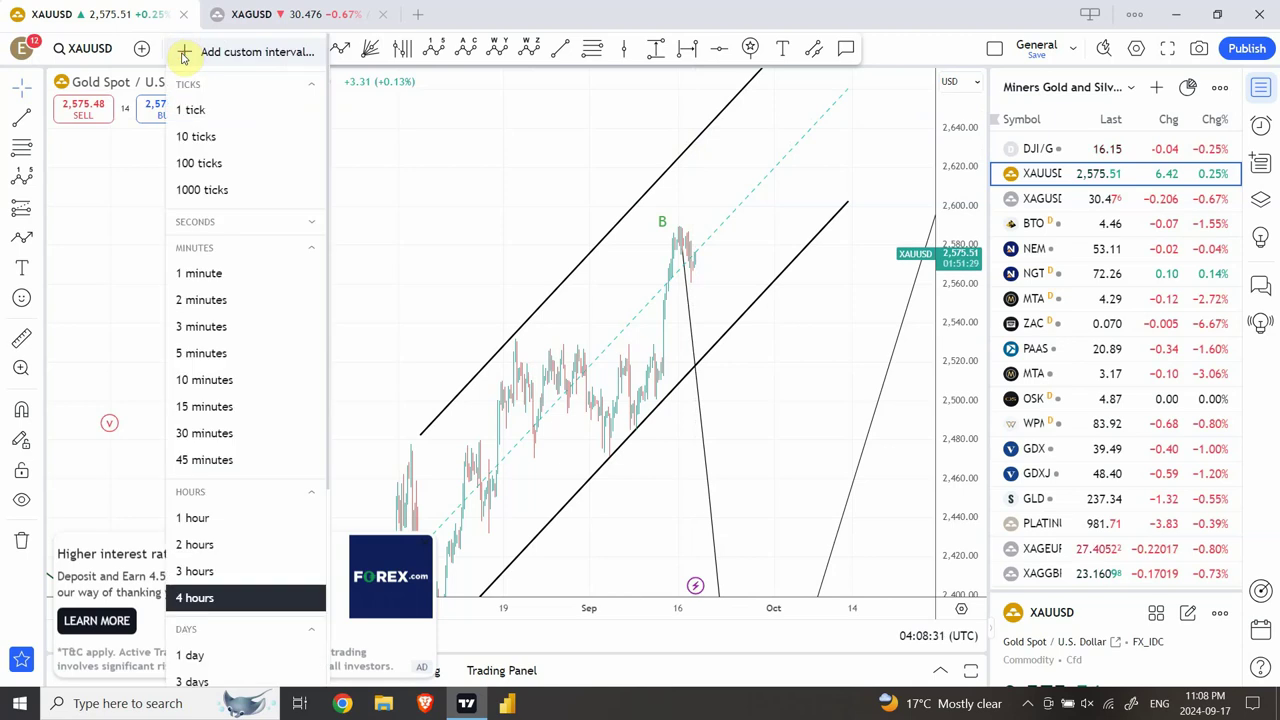
{"action": "left_click", "coordinate": [250, 407]}
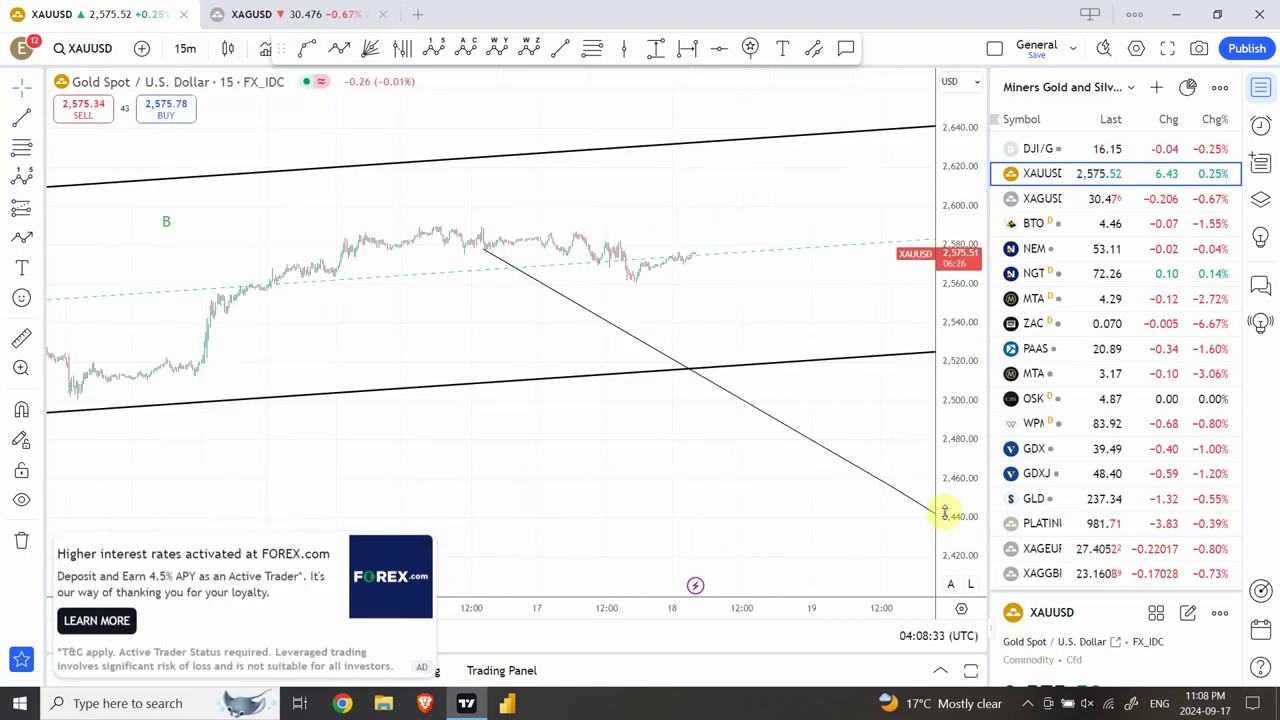
{"action": "left_click_drag", "start_coordinate": [944, 512], "coordinate": [980, 163]}
{"action": "left_click_drag", "start_coordinate": [804, 195], "coordinate": [773, 350]}
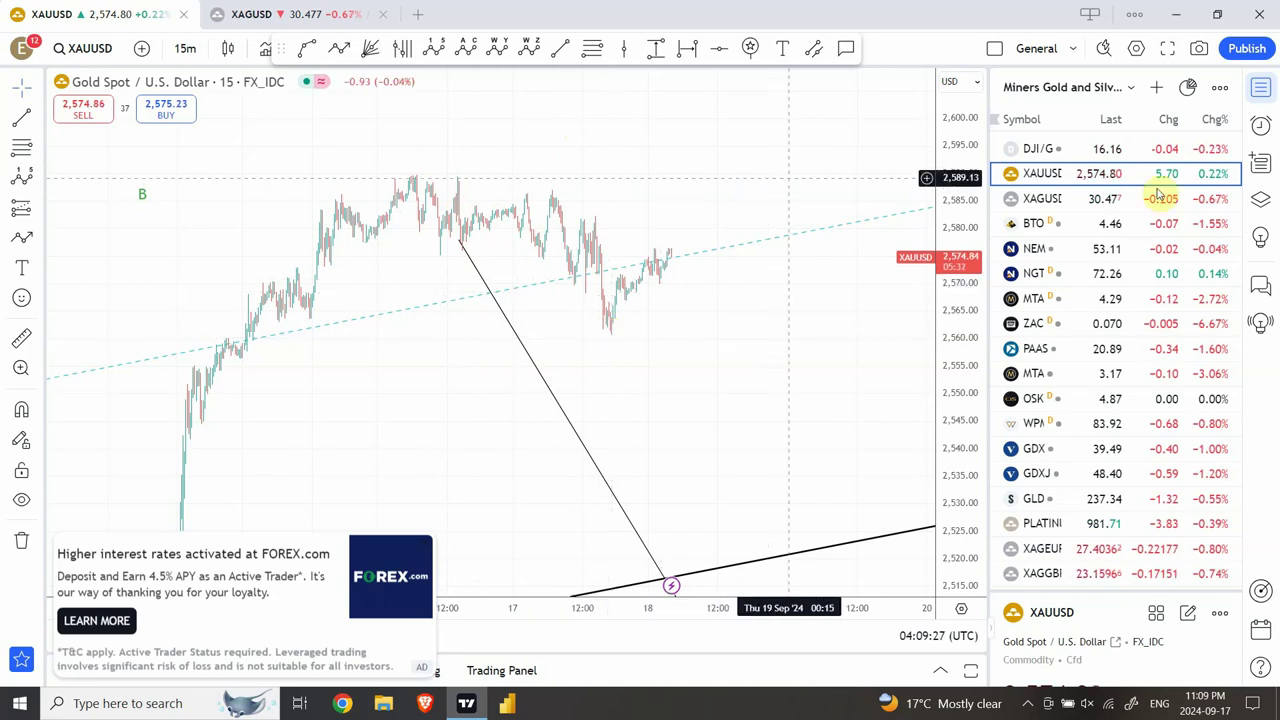
- Open the XAGUSD chart on the 1-day interval and fit the wave 1 and 2 labels and the projected drop into view
{"action": "left_click", "coordinate": [1112, 202]}
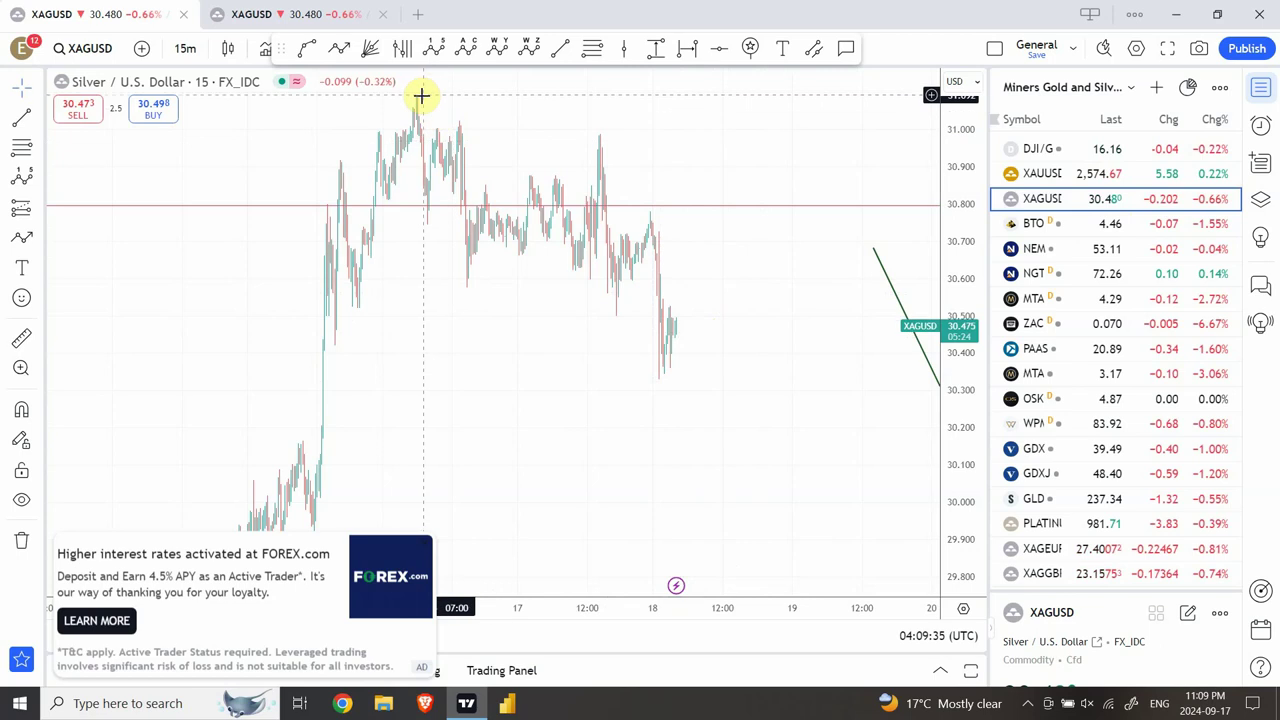
{"action": "left_click", "coordinate": [185, 48]}
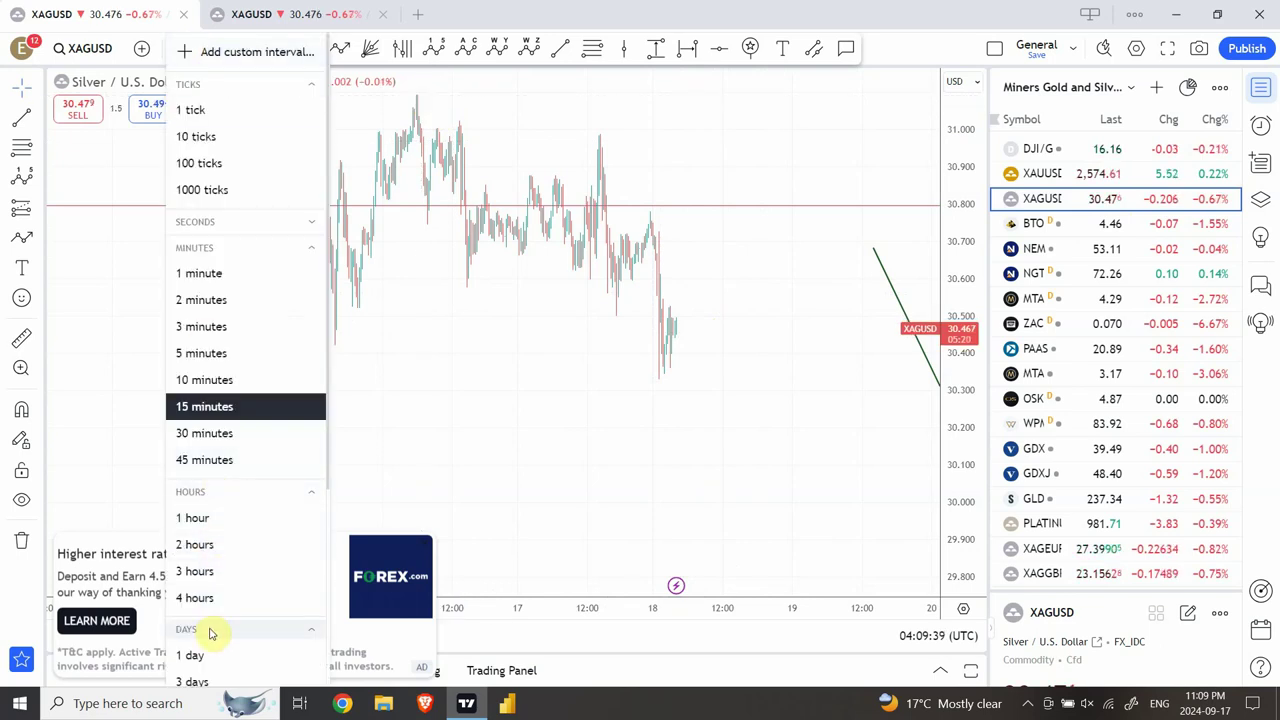
{"action": "left_click", "coordinate": [193, 655]}
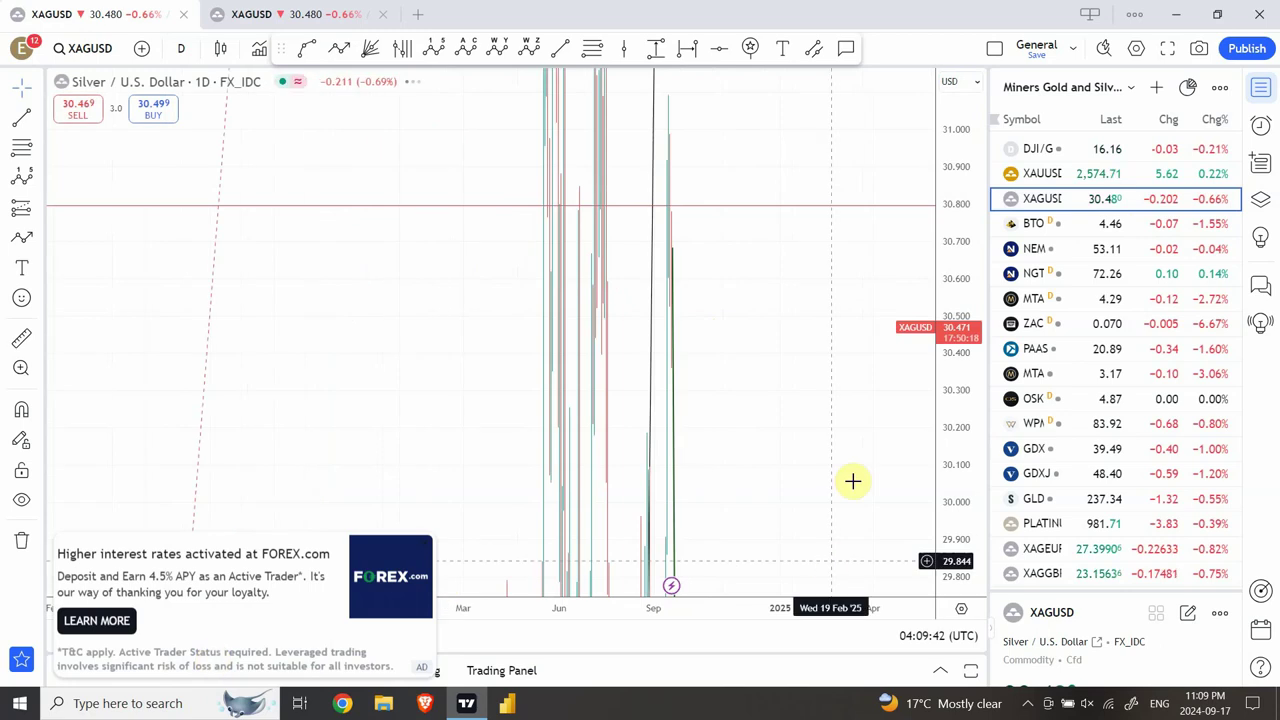
{"action": "left_click_drag", "start_coordinate": [980, 195], "coordinate": [930, 578]}
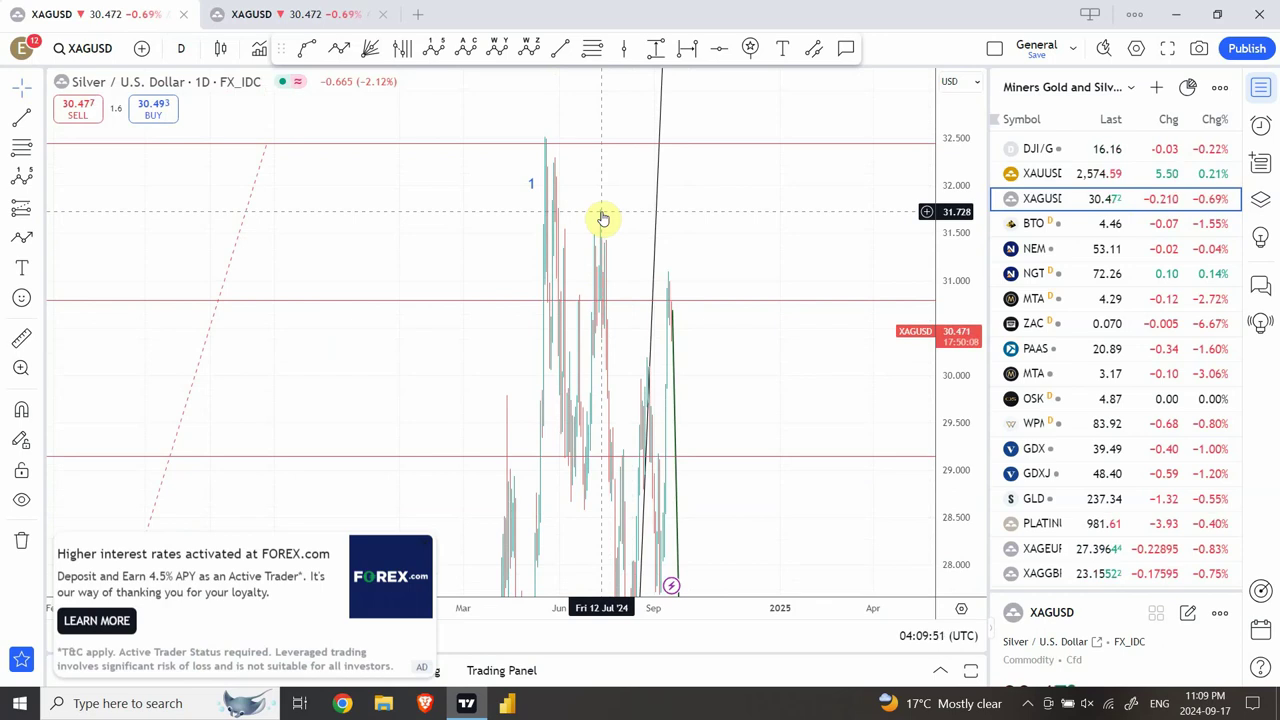
{"action": "left_click_drag", "start_coordinate": [963, 236], "coordinate": [902, 588]}
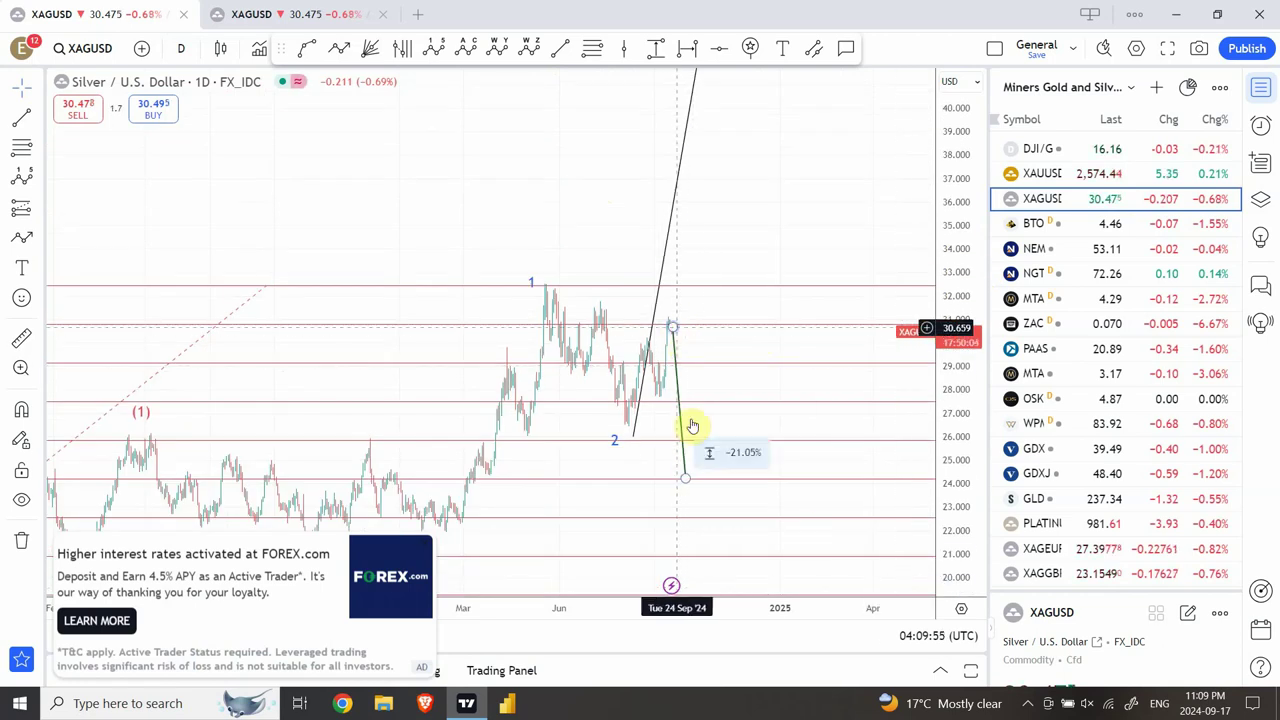
- Examine the green projected decline on the silver chart and compare its end with the wave 2 low
{"action": "left_click", "coordinate": [691, 485]}
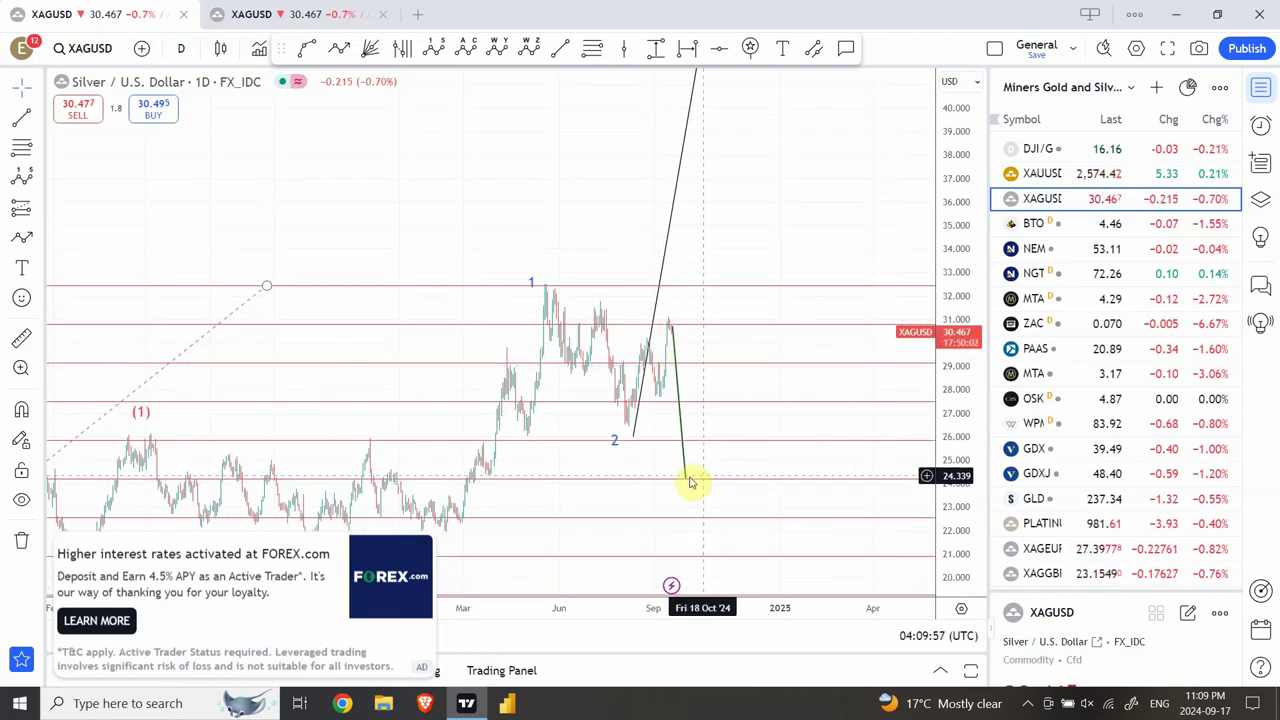
{"action": "left_click", "coordinate": [720, 409]}
{"action": "left_click", "coordinate": [676, 335]}
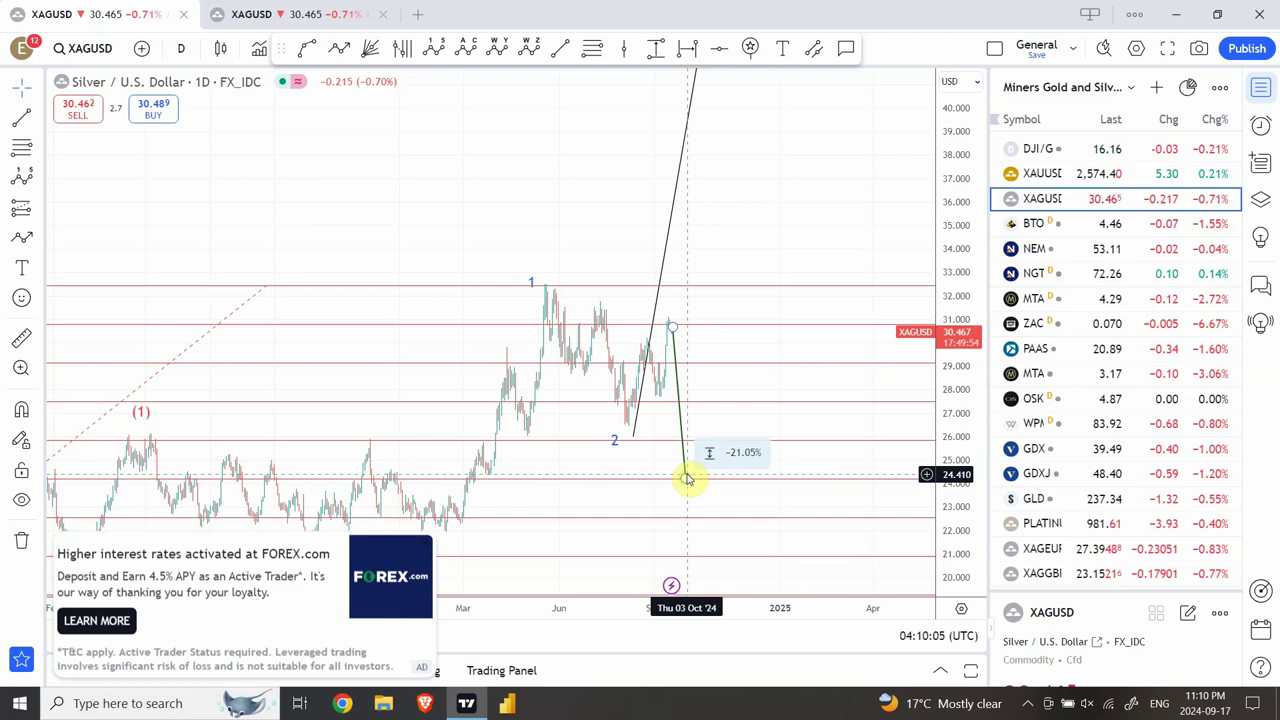
{"action": "left_click", "coordinate": [614, 434]}
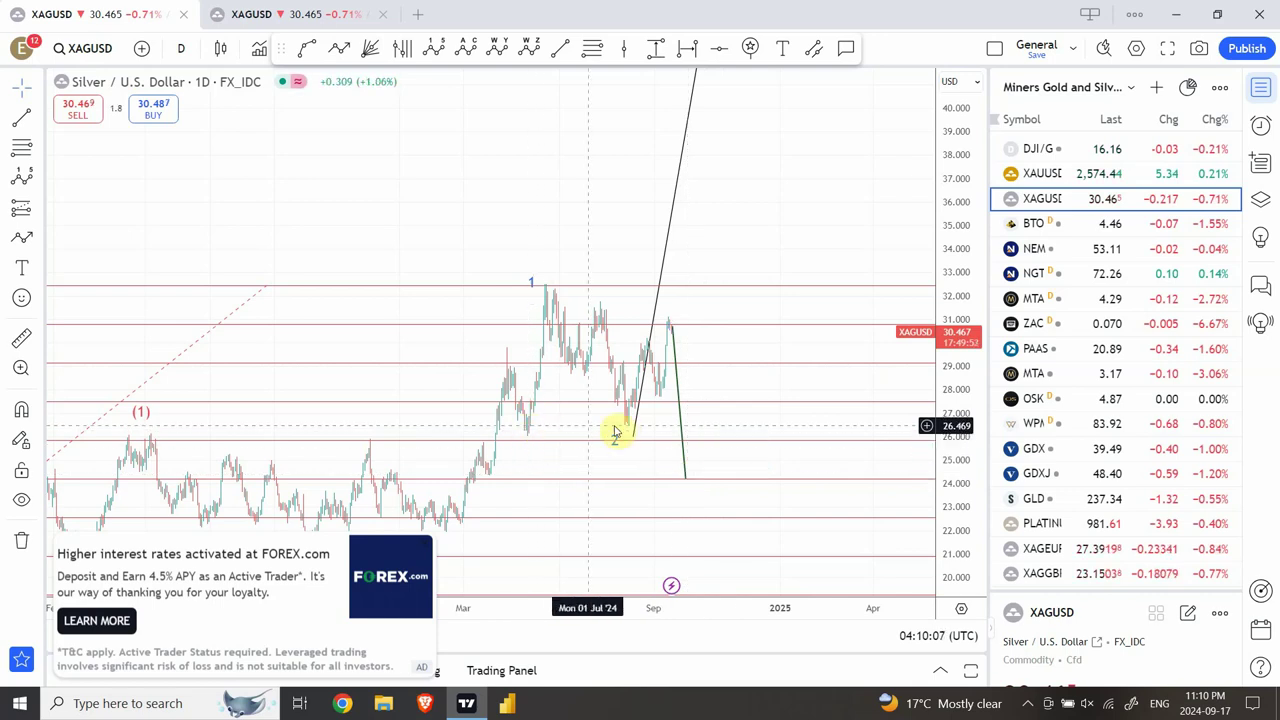
{"action": "left_click", "coordinate": [626, 429]}
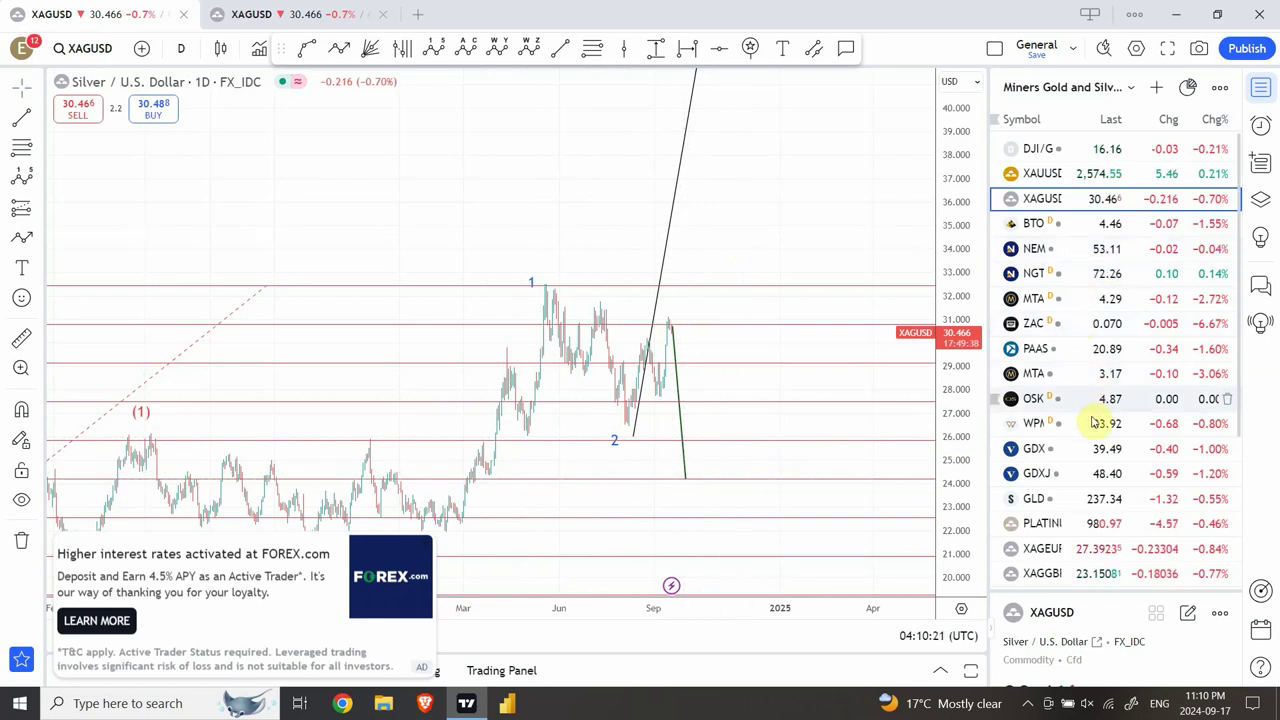
- Open the GDX chart and examine the projected decline from the latest high towards circled wave 2
{"action": "left_click", "coordinate": [1100, 449]}
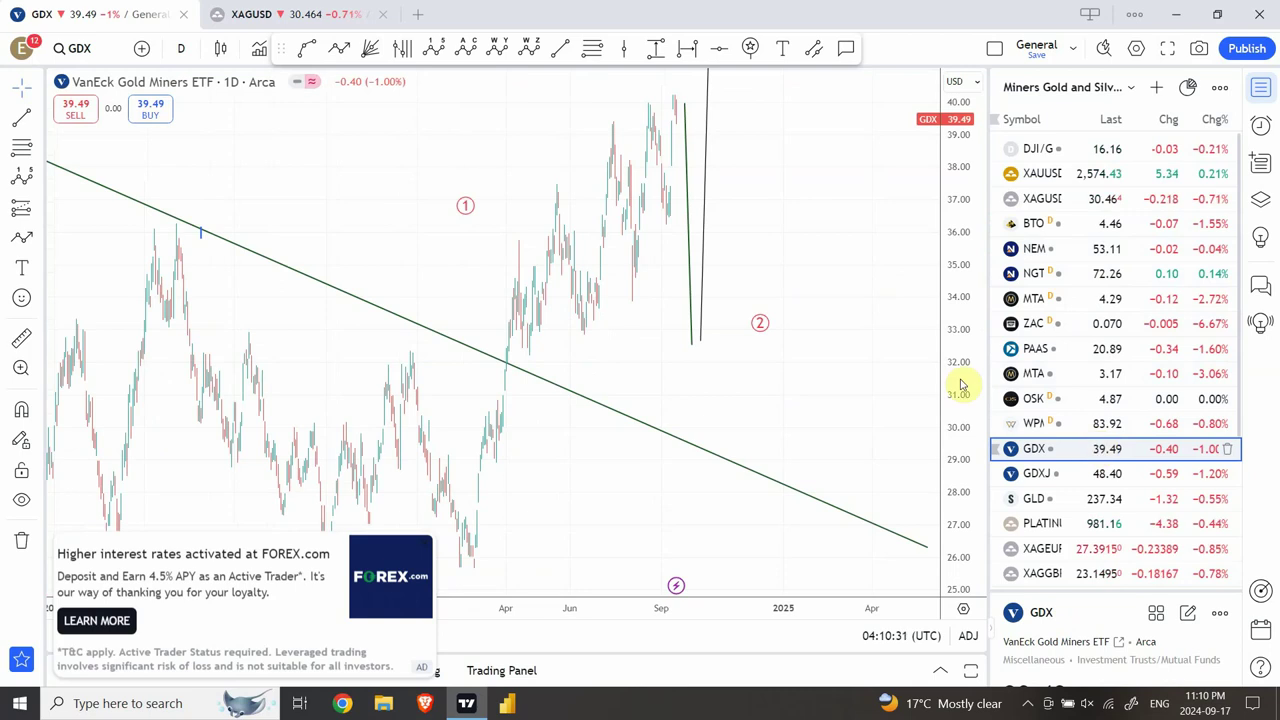
{"action": "left_click", "coordinate": [688, 124]}
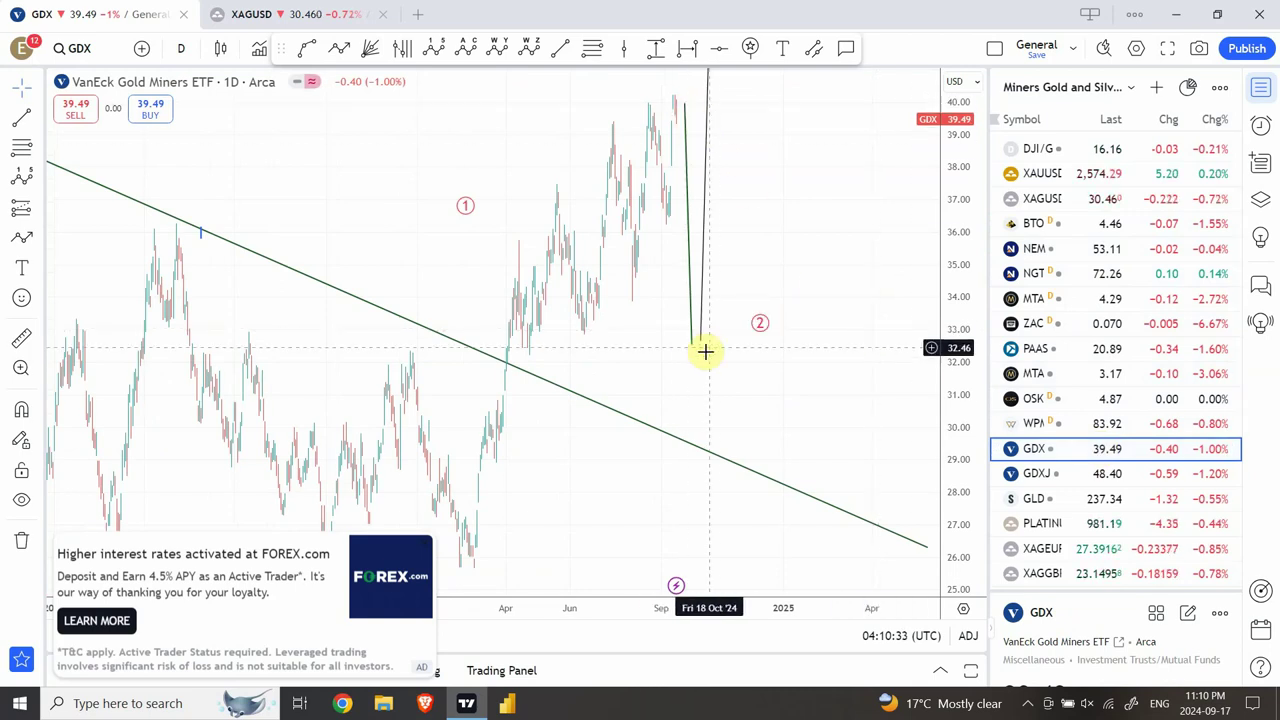
{"action": "left_click", "coordinate": [565, 346]}
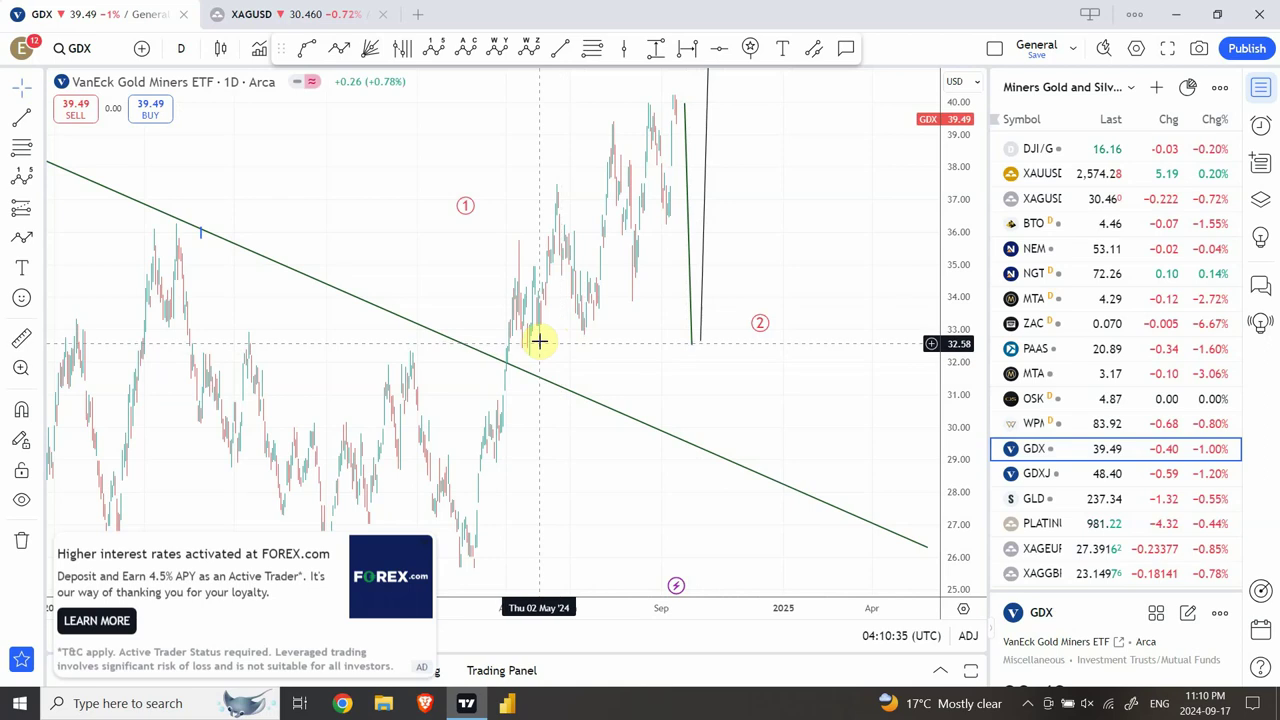
{"action": "left_click", "coordinate": [692, 340]}
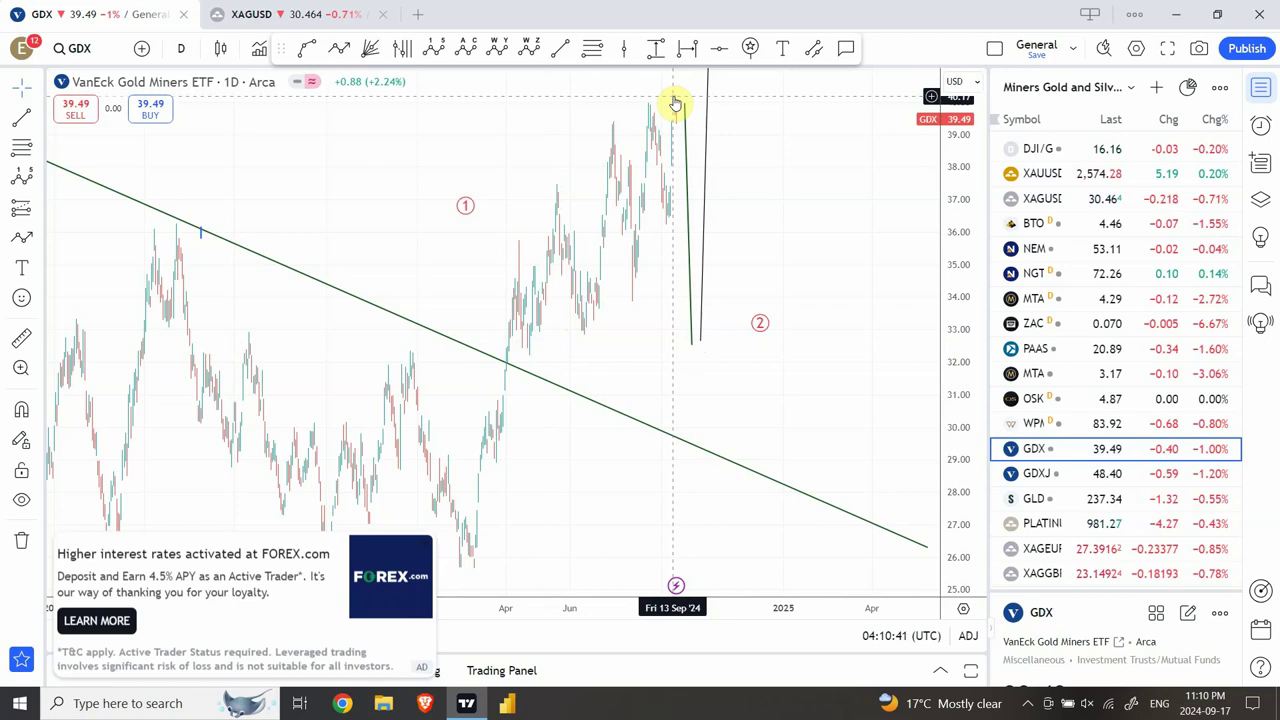
{"action": "left_click_drag", "start_coordinate": [951, 183], "coordinate": [949, 386]}
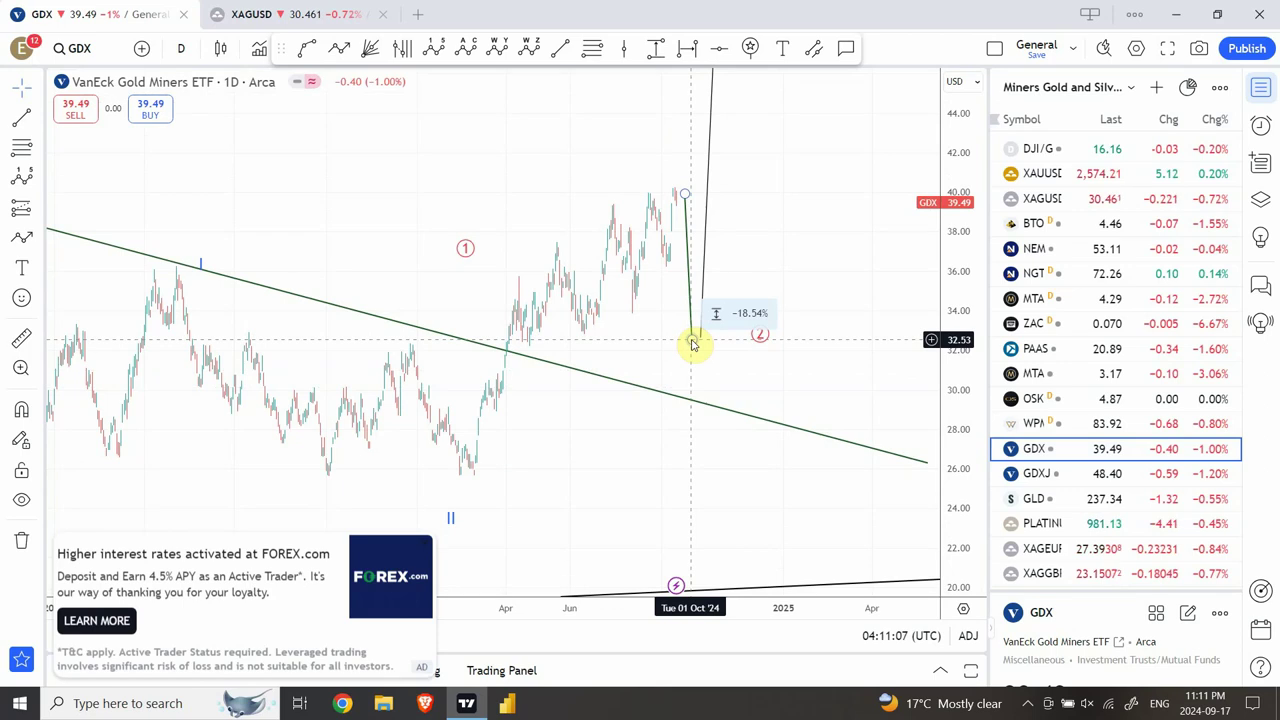
- Open the GDXJ chart, fit its wave labels into view and select the rising projection line near circled wave 2
{"action": "left_click", "coordinate": [1110, 478]}
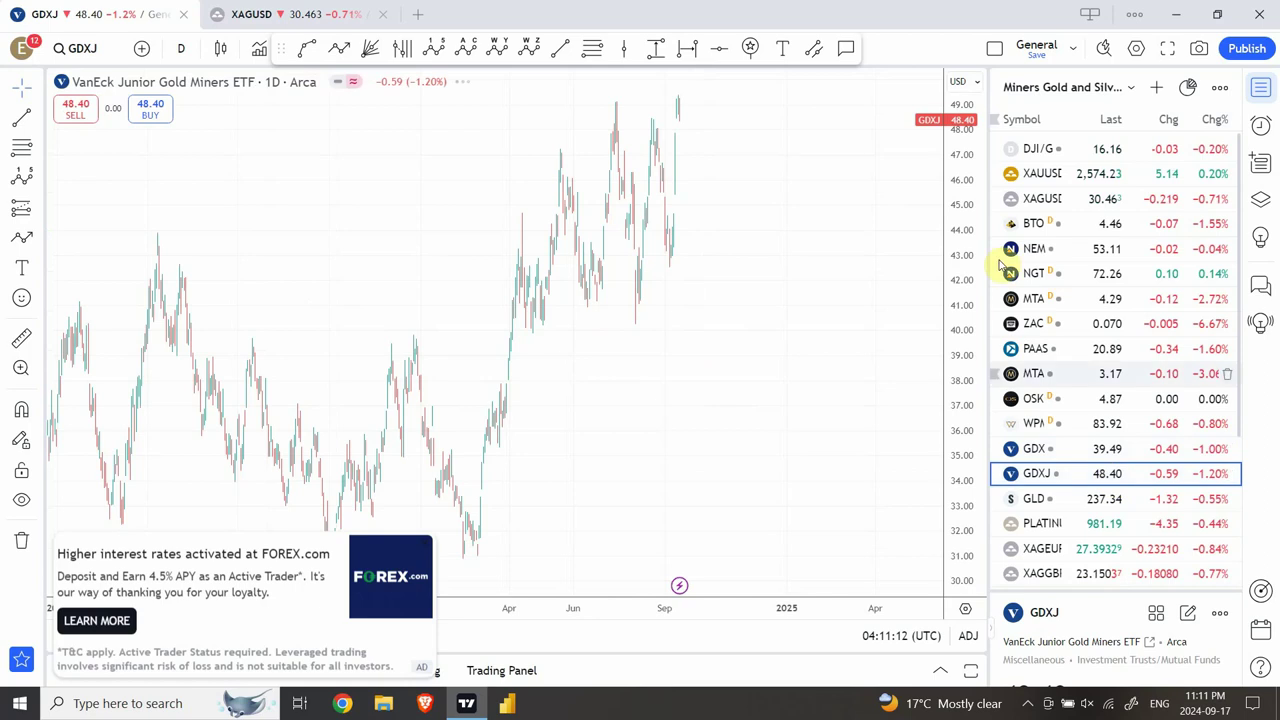
{"action": "left_click_drag", "start_coordinate": [956, 305], "coordinate": [944, 452]}
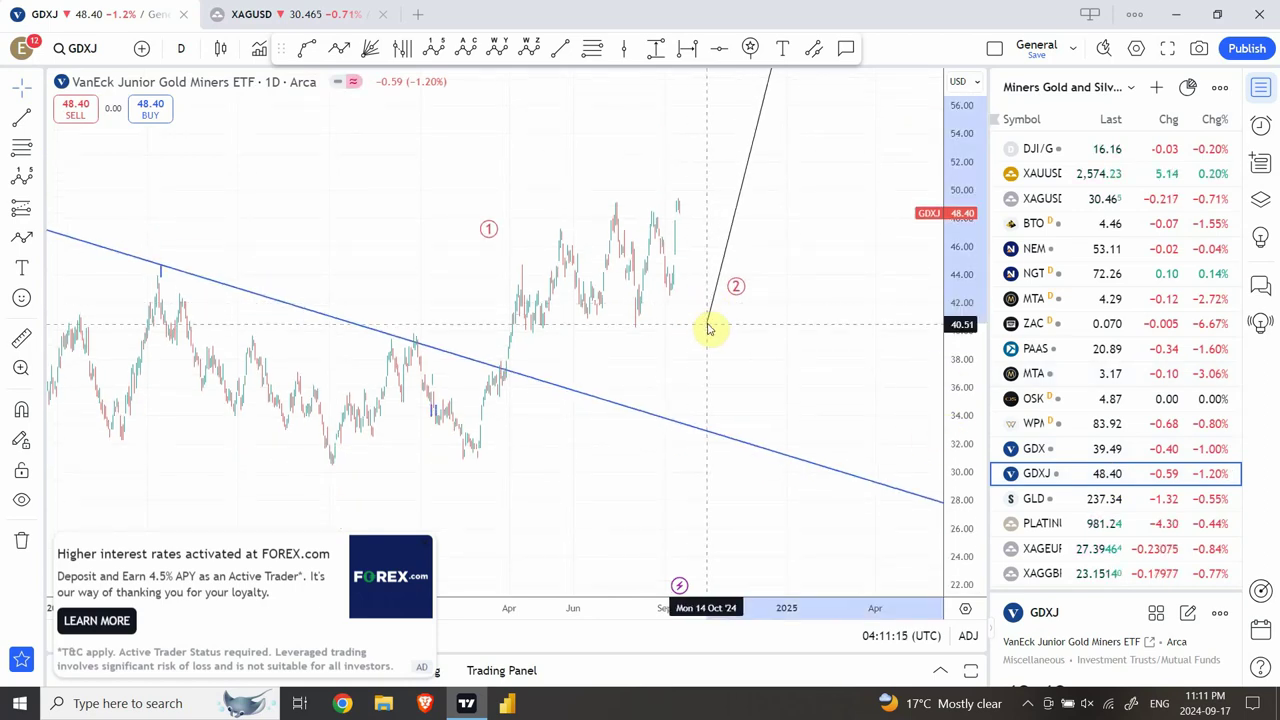
{"action": "left_click", "coordinate": [707, 322]}
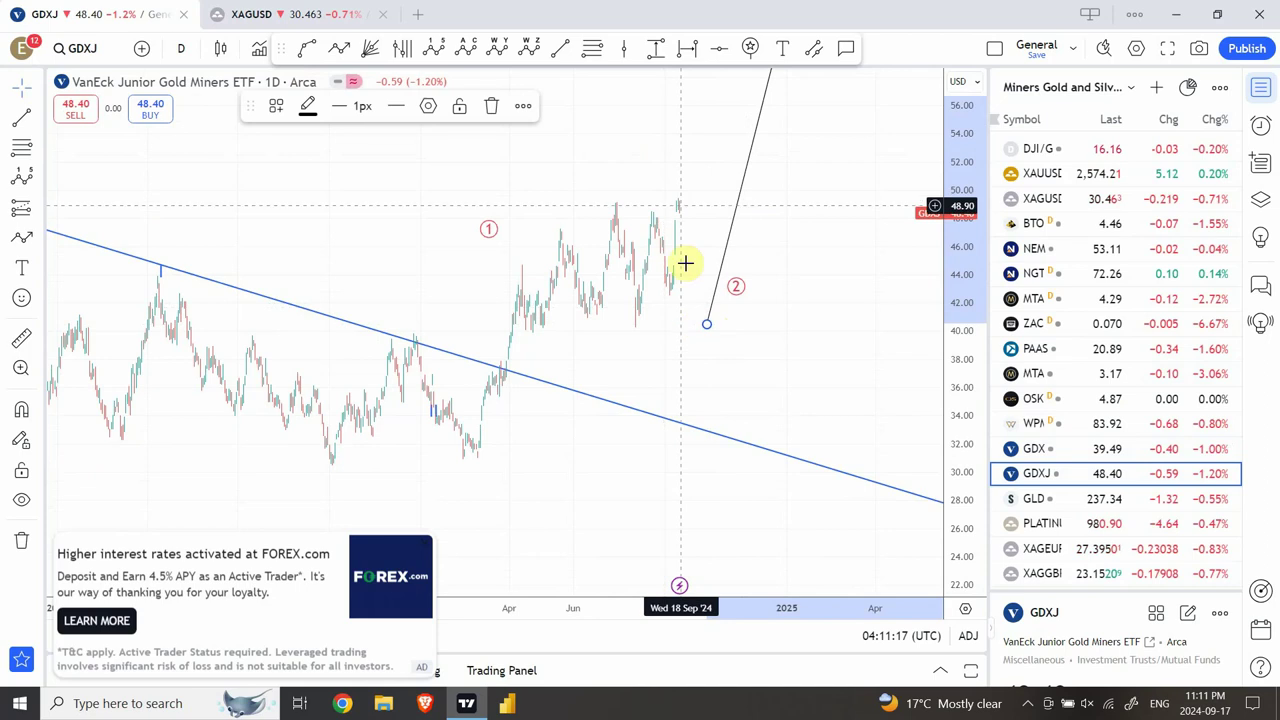